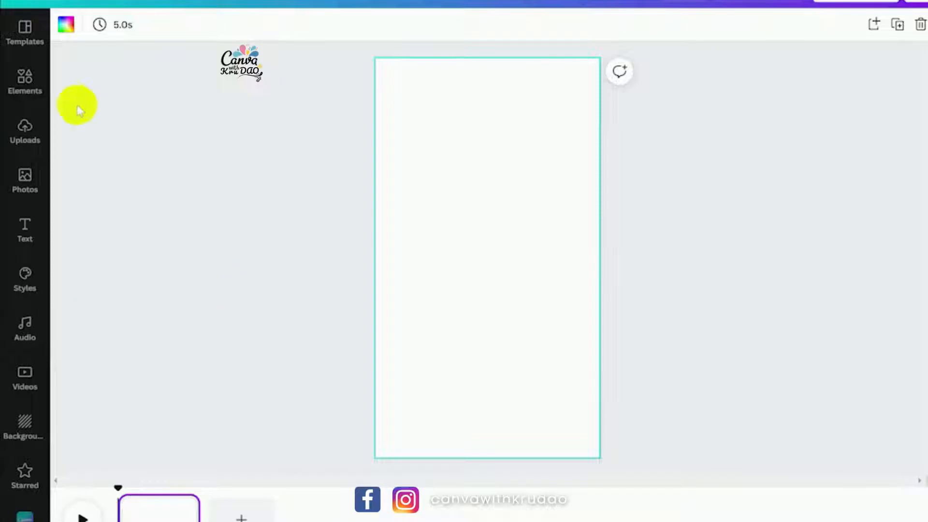
Search the design elements for "round corner rectangle frame".
{"action": "left_click", "coordinate": [30, 92]}
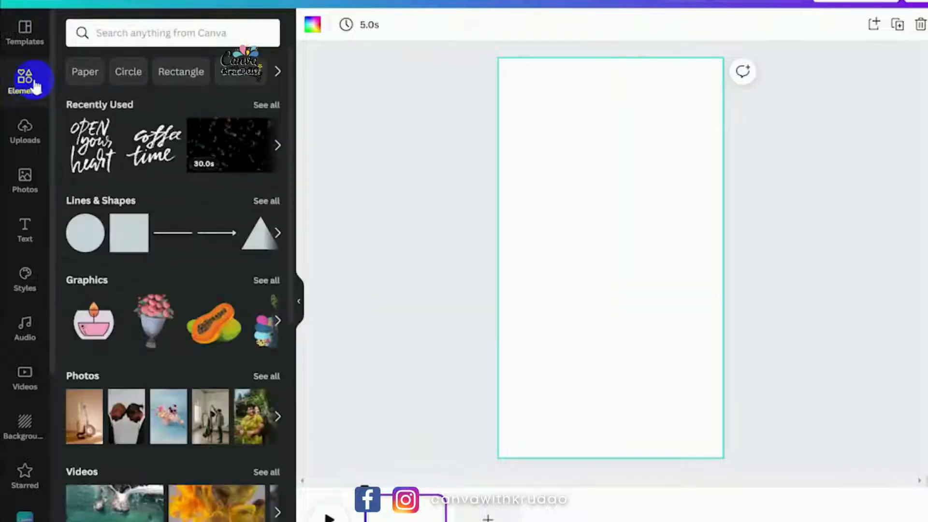
{"action": "left_click", "coordinate": [109, 33]}
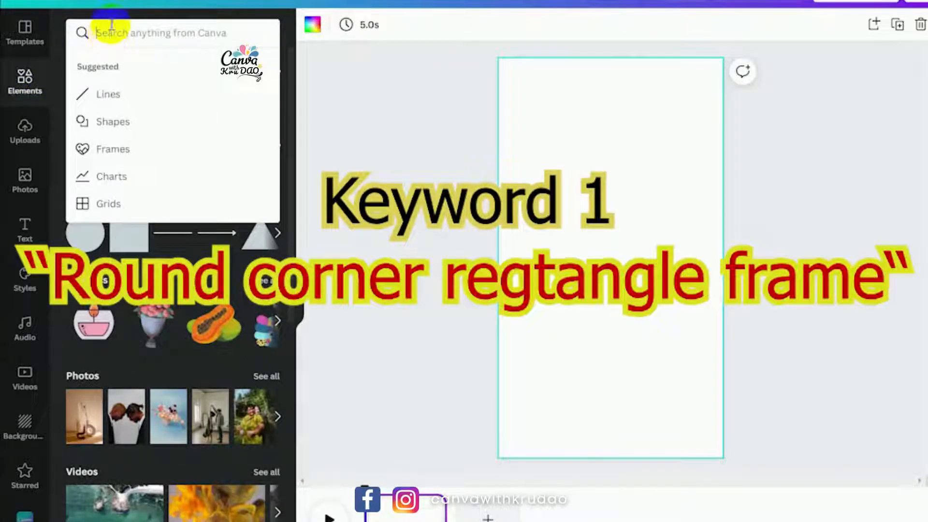
{"action": "type", "text": "round co"}
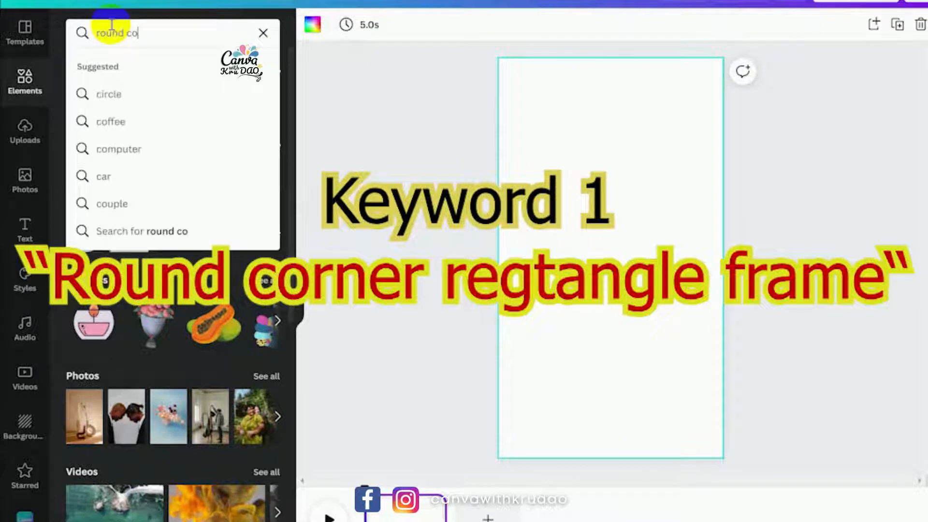
{"action": "type", "text": "rner"}
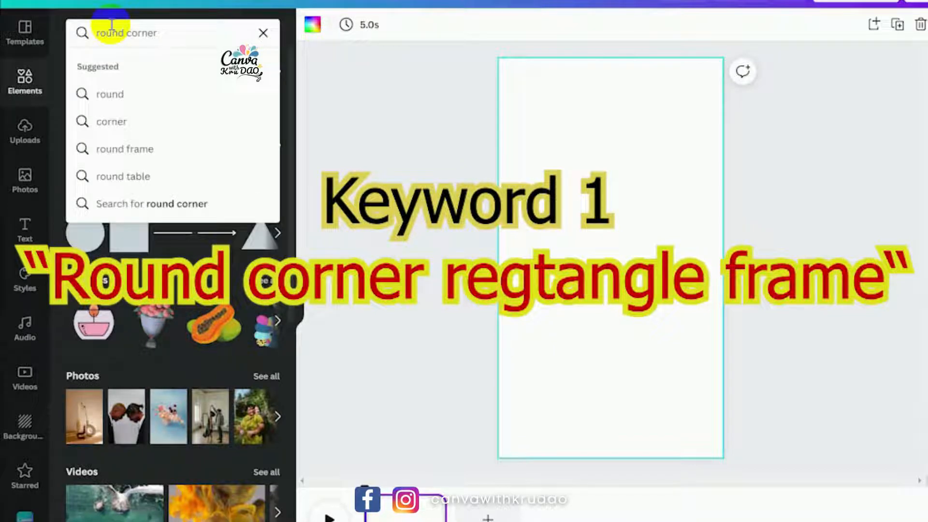
{"action": "type", "text": " rectan"}
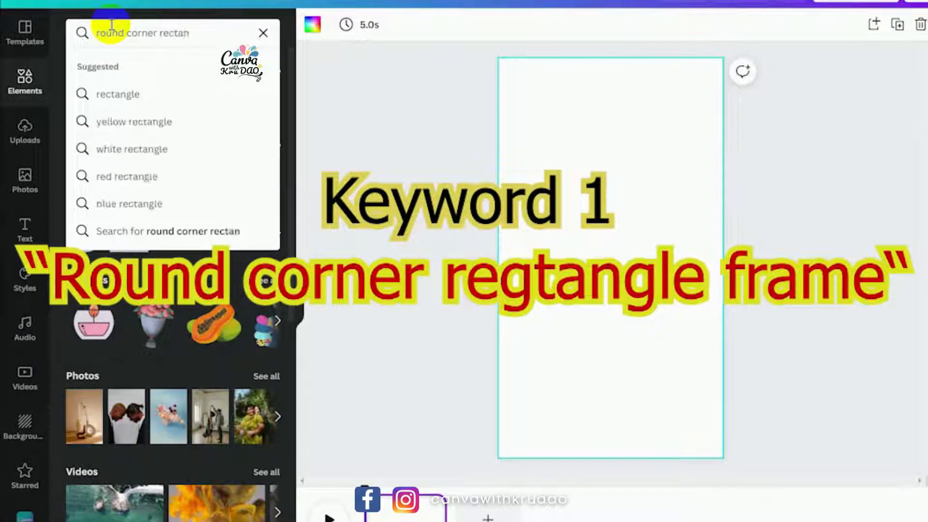
{"action": "type", "text": "gle frame"}
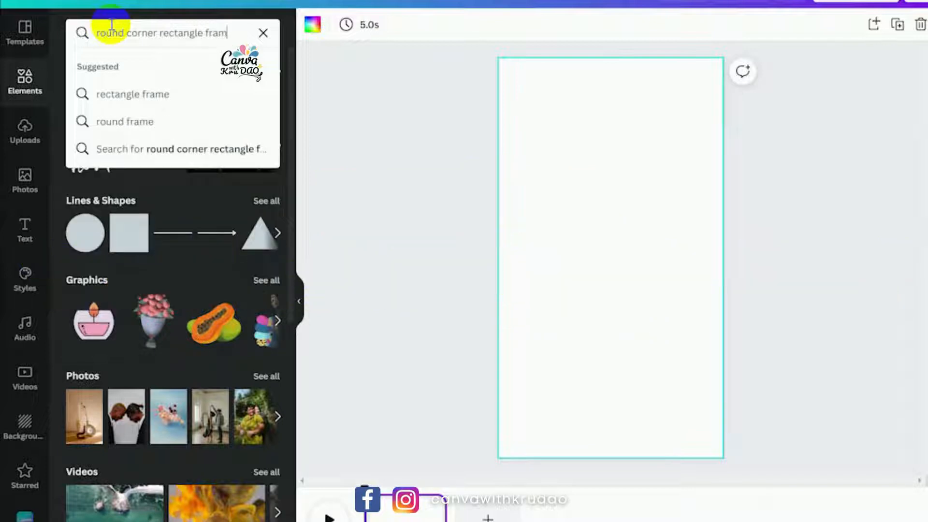
{"action": "key", "text": "Return"}
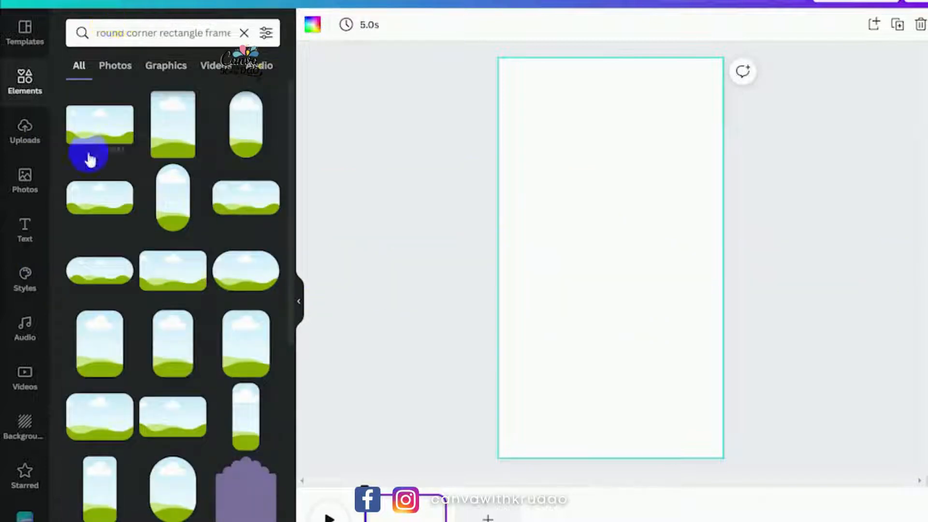
Add the landscape round-corner rectangle frame at the top of the page and enlarge it to the full page width.
{"action": "left_click", "coordinate": [101, 133]}
{"action": "left_click_drag", "start_coordinate": [638, 247], "coordinate": [588, 81]}
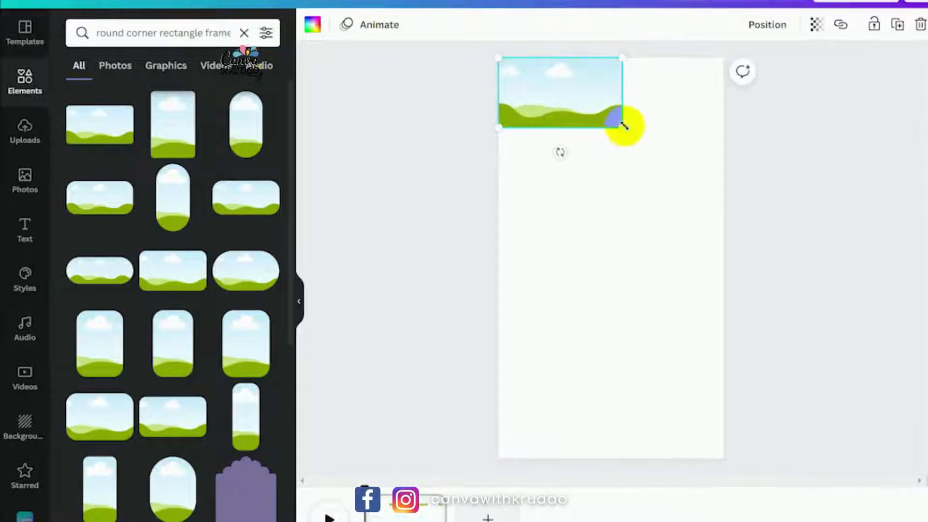
{"action": "left_click_drag", "start_coordinate": [622, 124], "coordinate": [717, 196]}
{"action": "left_click", "coordinate": [611, 269]}
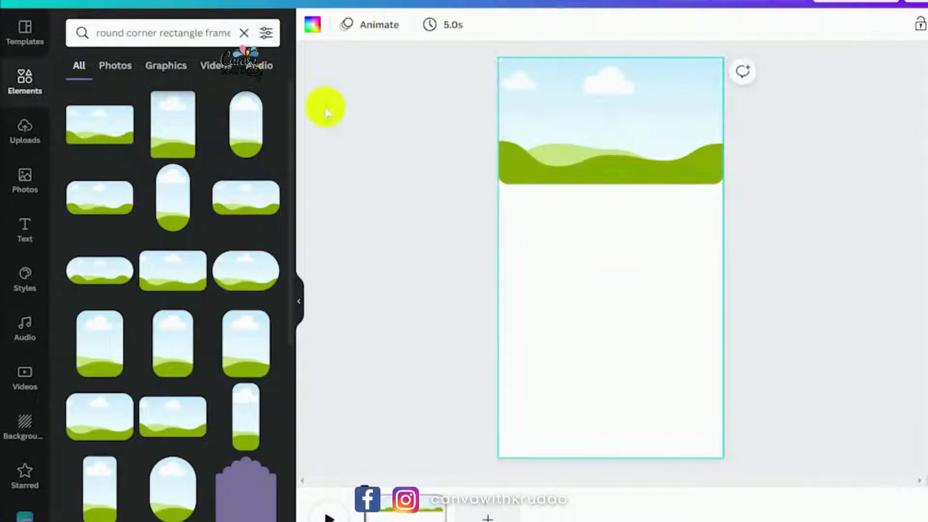
Add the square rounded frame from the Frames collection at the bottom of the page and enlarge it to the full page width.
{"action": "left_click", "coordinate": [245, 33]}
{"action": "scroll", "coordinate": [145, 339], "scroll_direction": "down", "scroll_amount": 10}
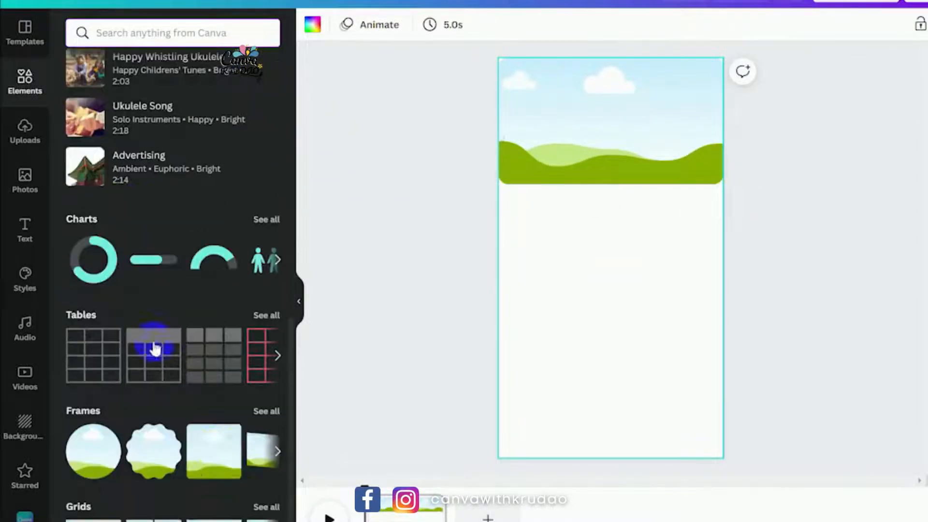
{"action": "left_click", "coordinate": [266, 411]}
{"action": "left_click", "coordinate": [243, 118]}
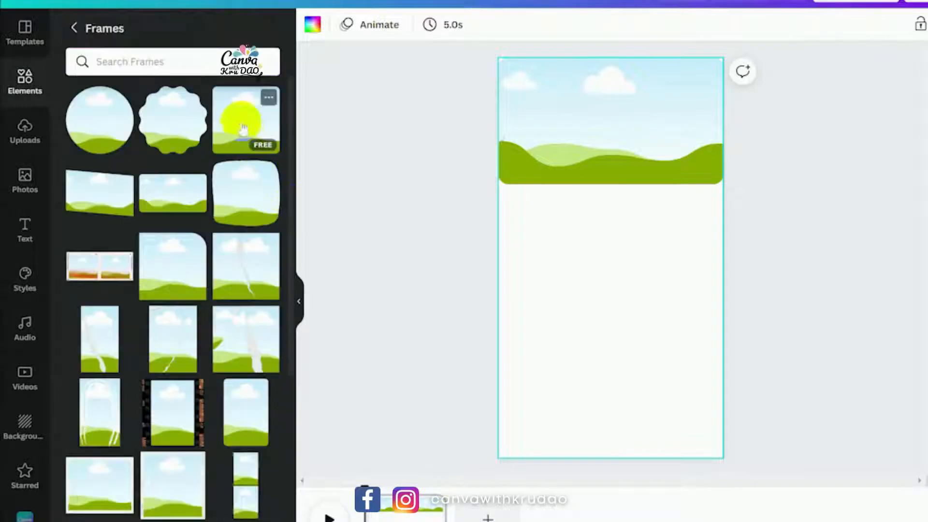
{"action": "left_click_drag", "start_coordinate": [611, 302], "coordinate": [570, 418]}
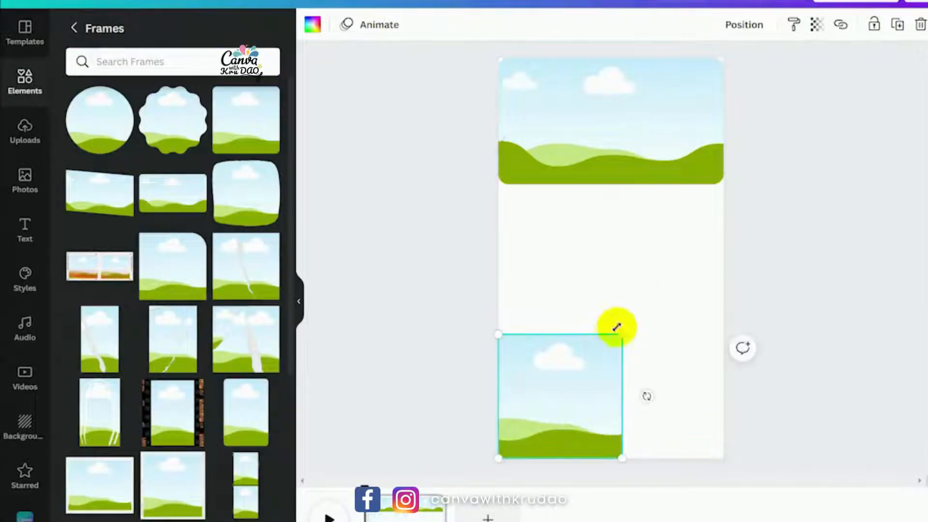
{"action": "left_click_drag", "start_coordinate": [616, 328], "coordinate": [741, 247]}
{"action": "left_click", "coordinate": [762, 188]}
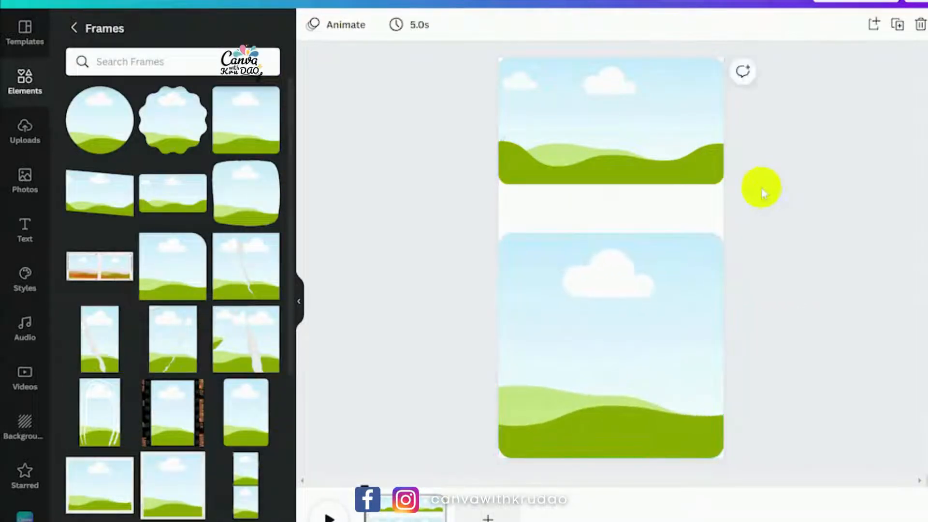
Search the video library for "floating coffee beans".
{"action": "left_click", "coordinate": [298, 301]}
{"action": "left_click", "coordinate": [27, 377]}
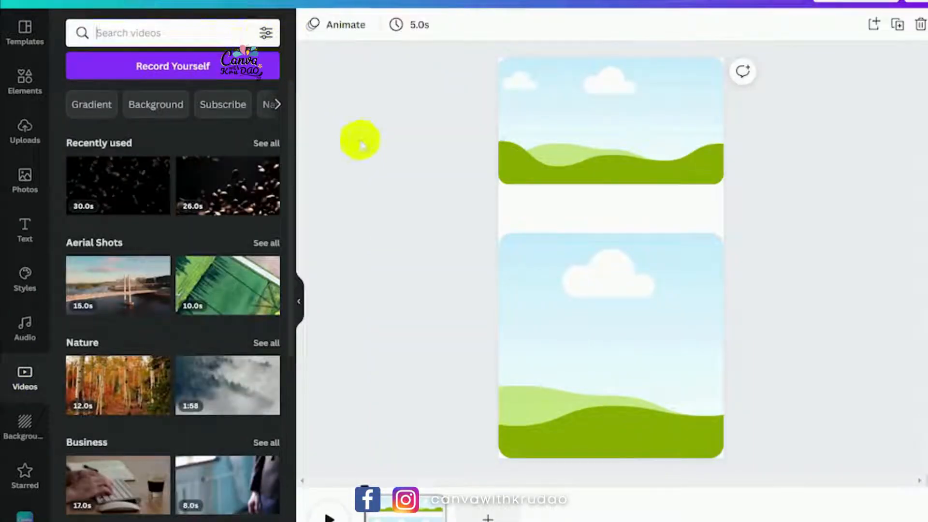
{"action": "type", "text": "floatin"}
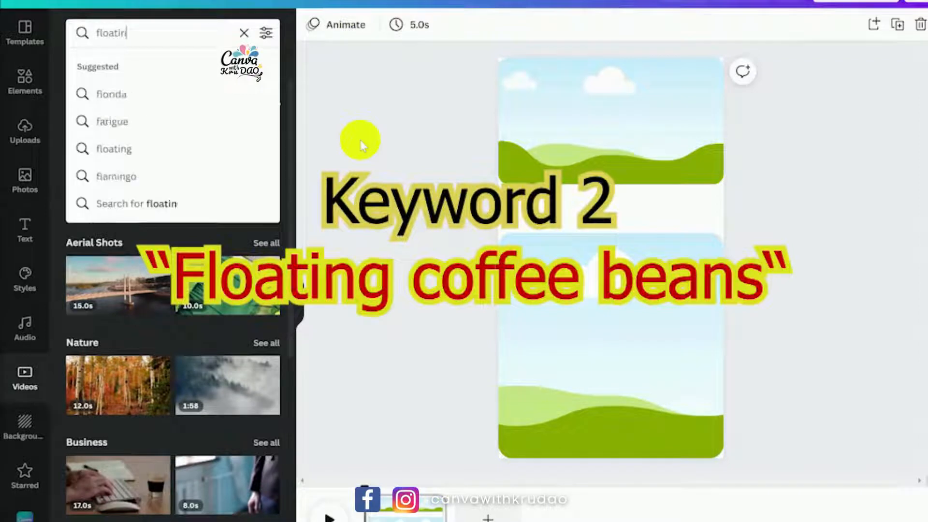
{"action": "type", "text": "g coffee"}
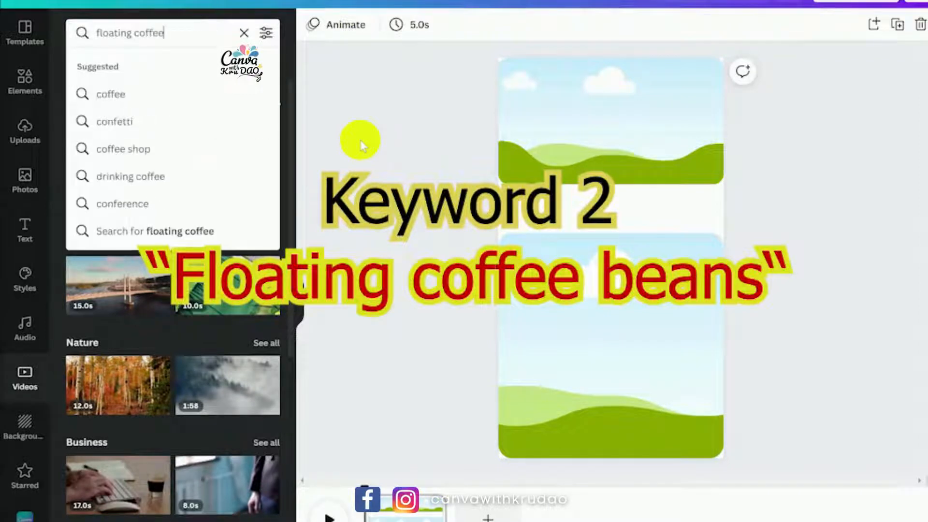
{"action": "type", "text": " beans"}
{"action": "key", "text": "Return"}
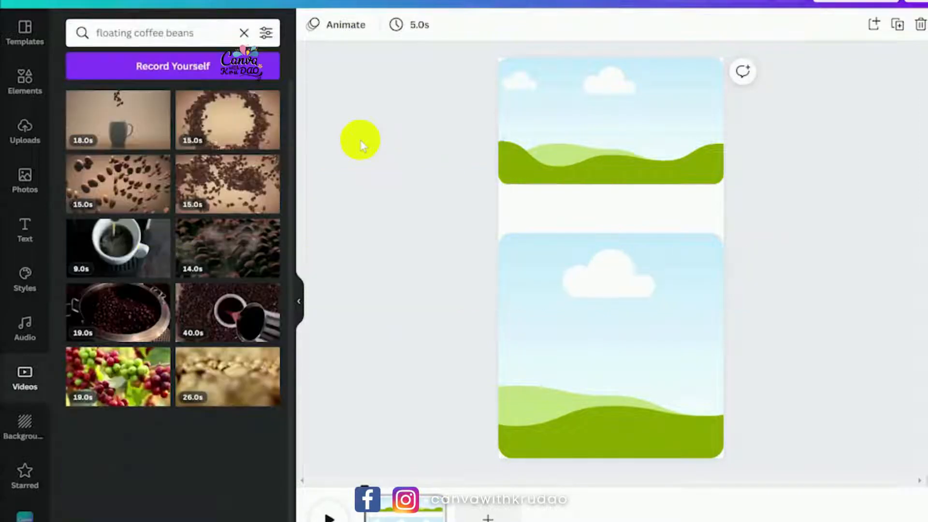
Check the details of the 18.0s Floating Coffee Beans mug video and place it in the lower frame.
{"action": "left_click", "coordinate": [159, 102]}
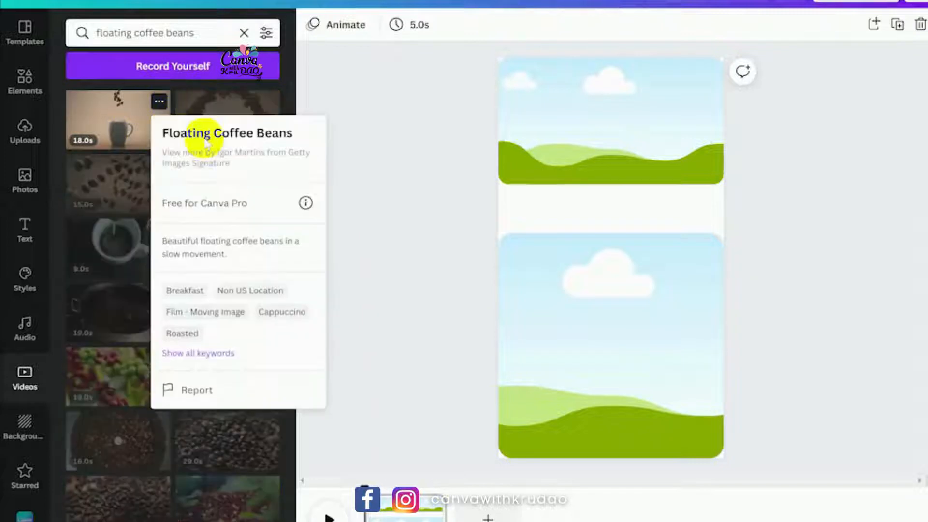
{"action": "left_click", "coordinate": [145, 127]}
{"action": "left_click_drag", "start_coordinate": [635, 262], "coordinate": [637, 294]}
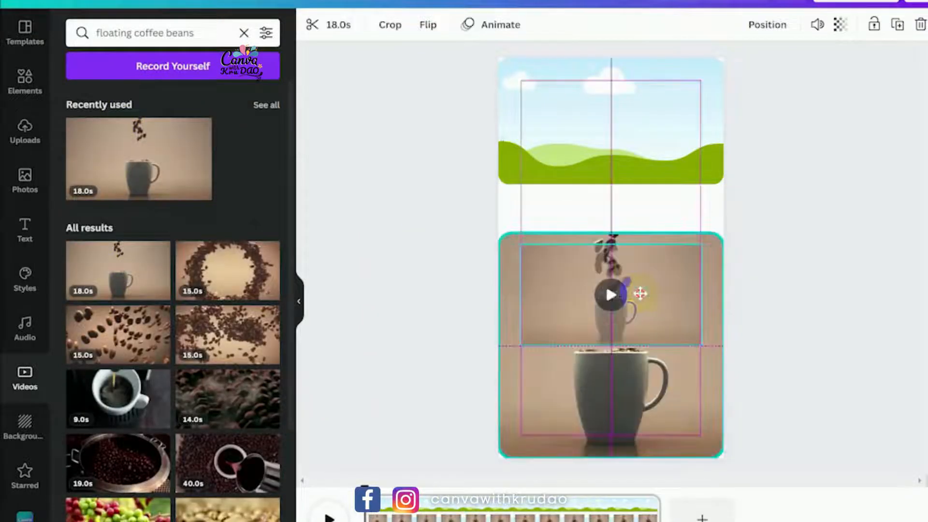
Enlarge and reposition the mug video inside the lower frame so the whole mug sits large and centred, and apply the crop.
{"action": "double_click", "coordinate": [643, 313]}
{"action": "left_click_drag", "start_coordinate": [807, 459], "coordinate": [886, 500]}
{"action": "left_click_drag", "start_coordinate": [675, 379], "coordinate": [635, 323]}
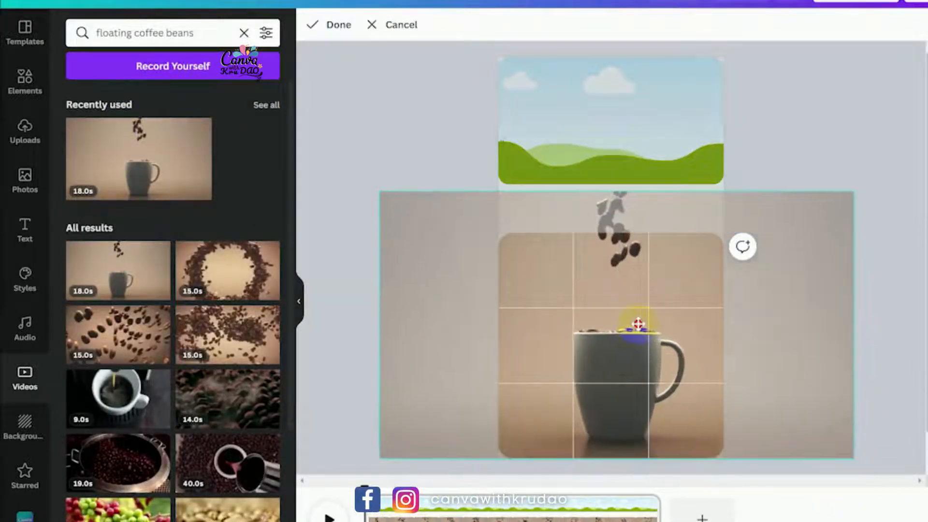
{"action": "left_click_drag", "start_coordinate": [375, 182], "coordinate": [323, 122]}
{"action": "left_click_drag", "start_coordinate": [590, 311], "coordinate": [596, 291]}
{"action": "left_click", "coordinate": [324, 22]}
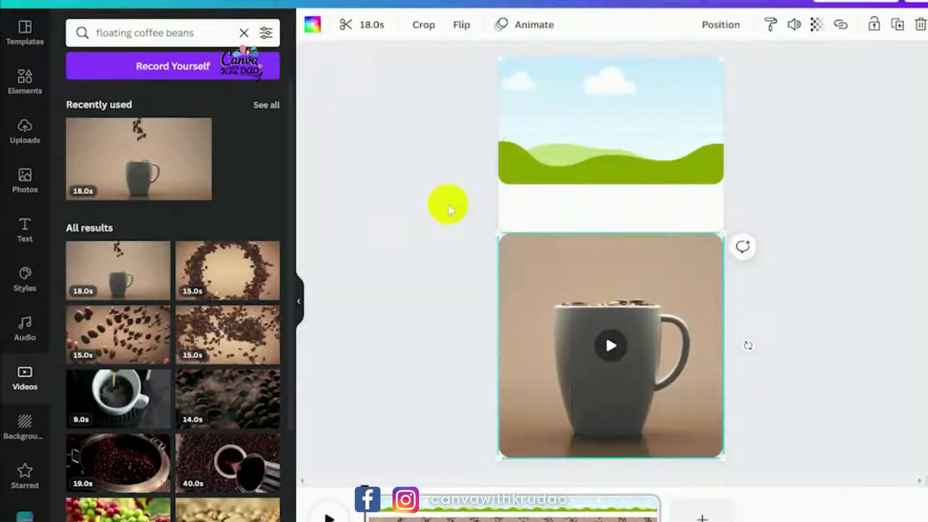
{"action": "left_click", "coordinate": [449, 202]}
Search the video library for "fresh coffee beans in super slow motion".
{"action": "left_click", "coordinate": [243, 33]}
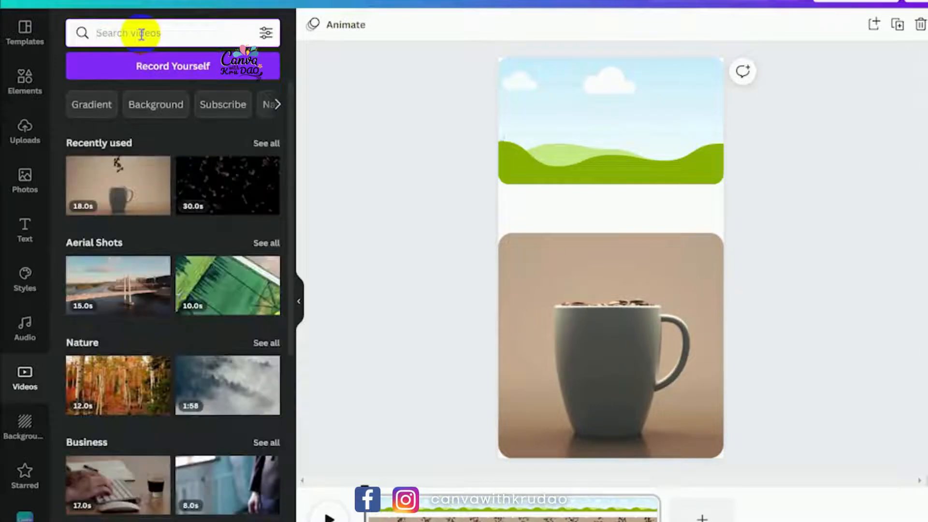
{"action": "type", "text": "fresh"}
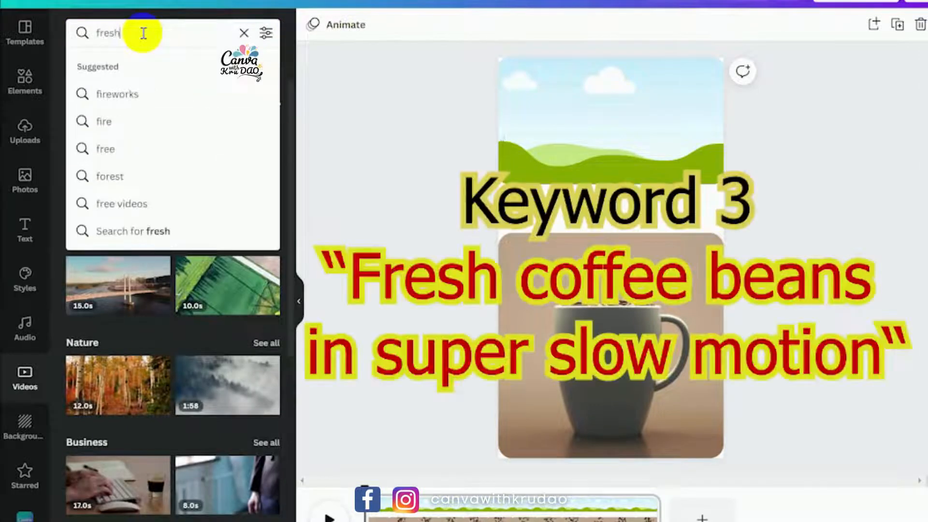
{"action": "type", "text": " coffee"}
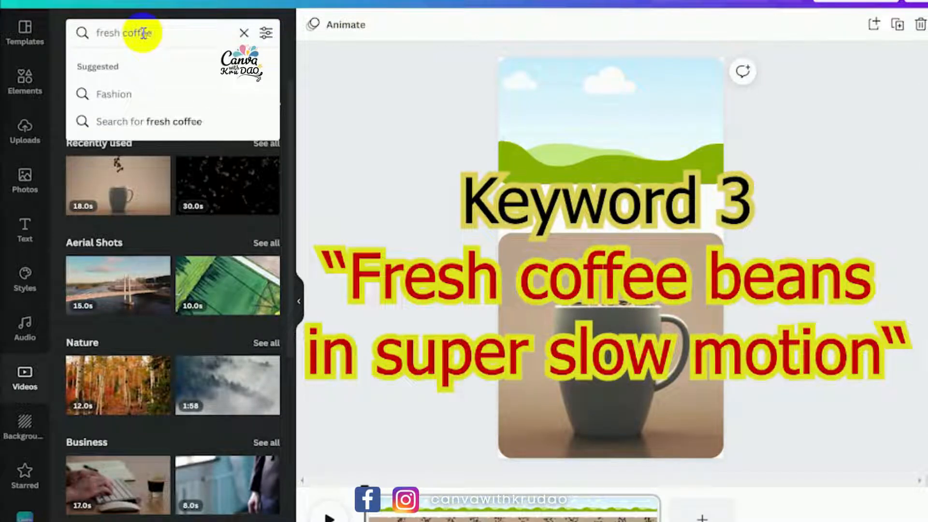
{"action": "type", "text": " beans in"}
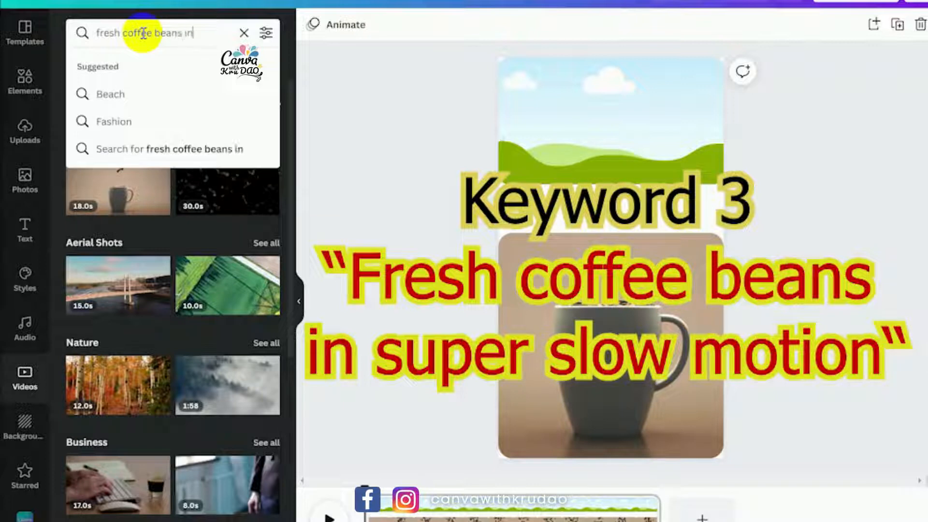
{"action": "type", "text": " super"}
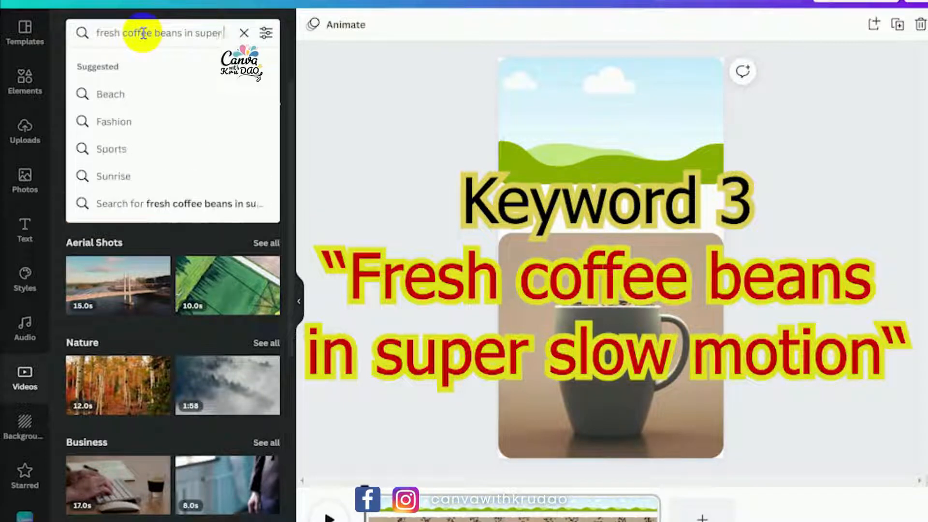
{"action": "type", "text": " slow motio"}
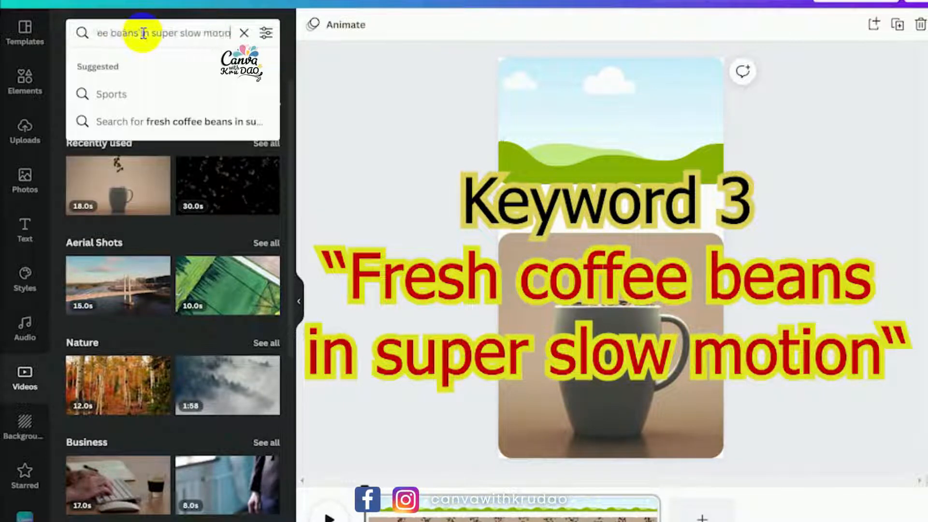
{"action": "type", "text": "n"}
{"action": "key", "text": "Return"}
Check the details of the 26.0s Fresh Coffee Beans in Super Slow Motion 1000 fps video and place it in the upper frame.
{"action": "left_click", "coordinate": [269, 102]}
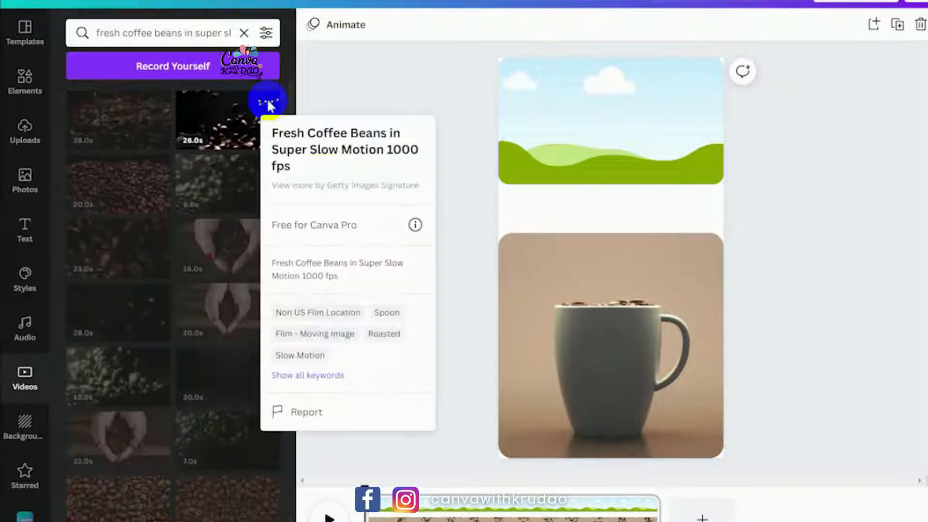
{"action": "left_click", "coordinate": [216, 124]}
{"action": "left_click_drag", "start_coordinate": [676, 257], "coordinate": [671, 140]}
Reposition the coffee bean video inside the upper frame, apply the crop, and briefly play the page as a preview.
{"action": "double_click", "coordinate": [710, 170]}
{"action": "left_click_drag", "start_coordinate": [711, 171], "coordinate": [640, 145]}
{"action": "left_click", "coordinate": [332, 27]}
{"action": "left_click", "coordinate": [452, 239]}
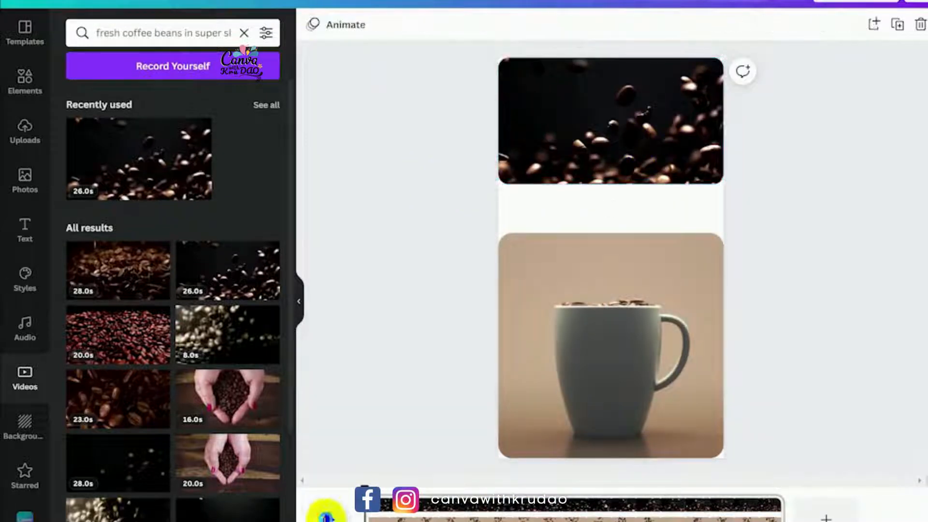
{"action": "left_click", "coordinate": [326, 515]}
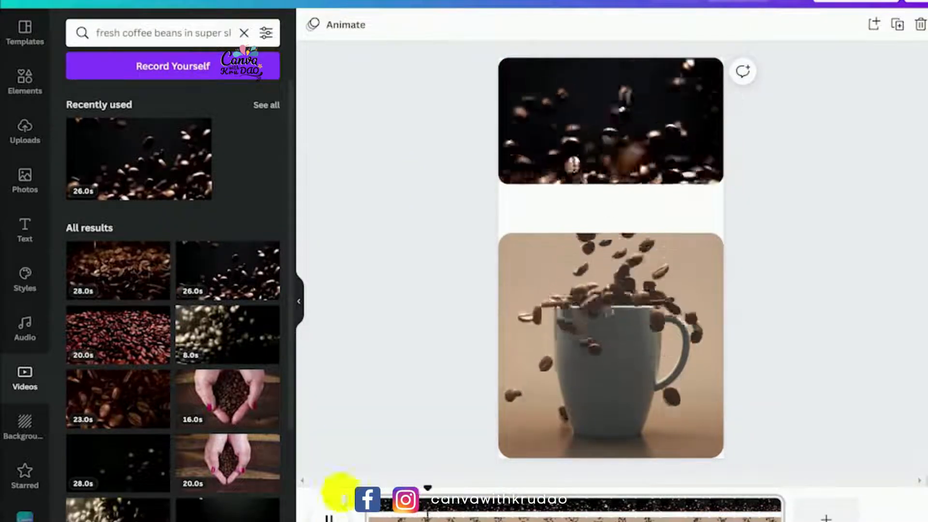
{"action": "left_click", "coordinate": [329, 516]}
Search the design elements for "coffee time lettering".
{"action": "left_click", "coordinate": [25, 81]}
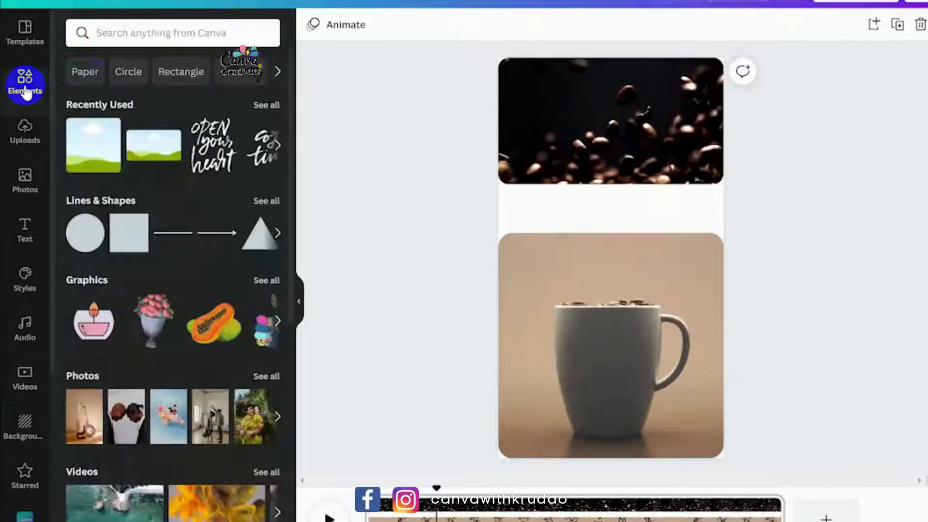
{"action": "left_click", "coordinate": [131, 35]}
{"action": "type", "text": "c"}
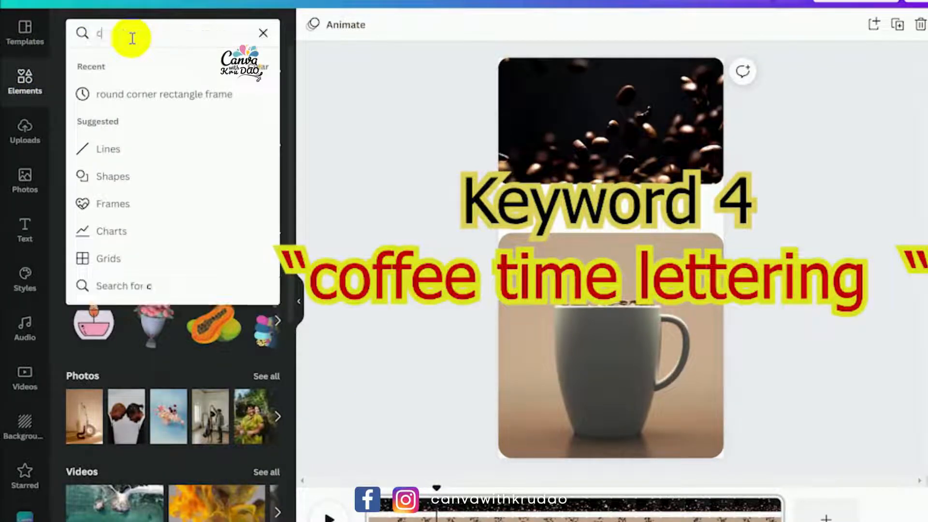
{"action": "type", "text": "offee"}
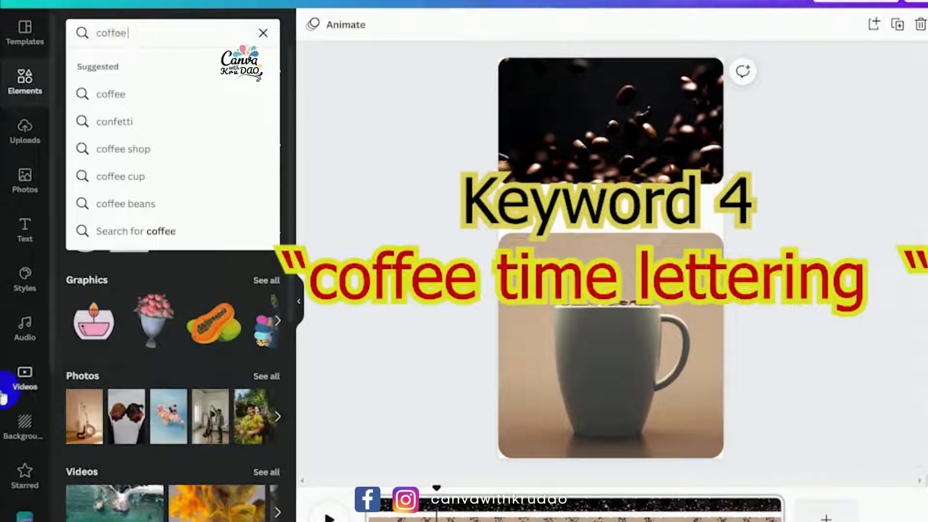
{"action": "type", "text": " time lett"}
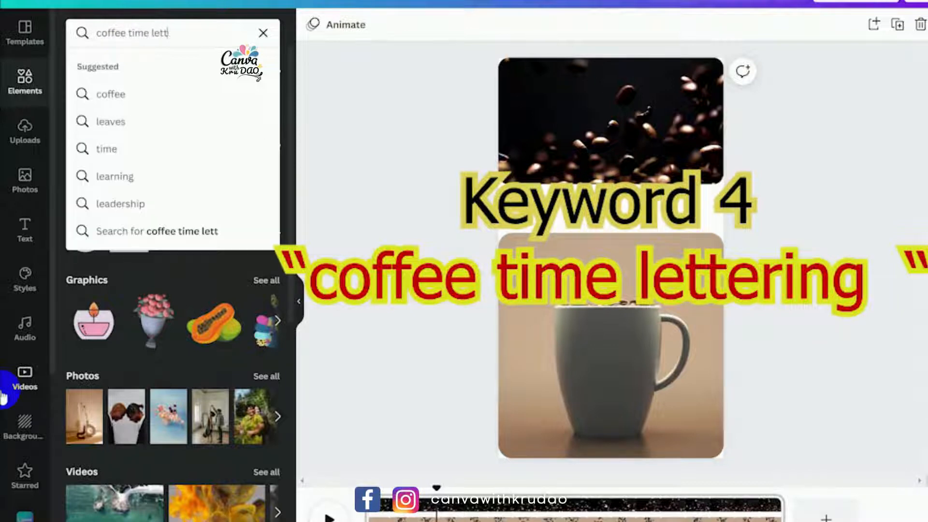
{"action": "type", "text": "ering"}
{"action": "key", "text": "Return"}
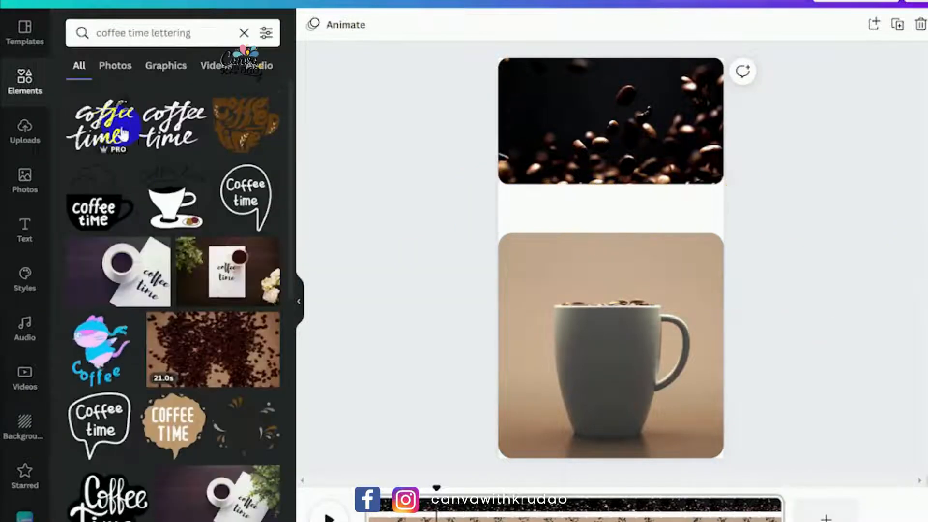
Add the brush-script "coffee time" lettering, show all its Magic Recommendations, and move the lettering onto the upper coffee bean video.
{"action": "left_click", "coordinate": [107, 131]}
{"action": "left_click", "coordinate": [256, 190]}
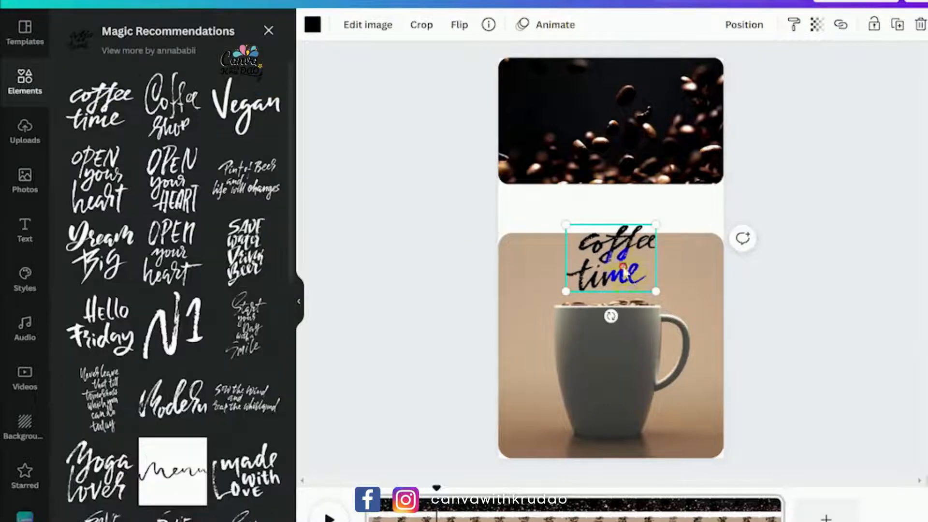
{"action": "left_click_drag", "start_coordinate": [611, 264], "coordinate": [627, 127]}
Recolor the "coffee time" lettering white and lower its transparency value to about 69.
{"action": "left_click", "coordinate": [312, 25]}
{"action": "left_click", "coordinate": [227, 193]}
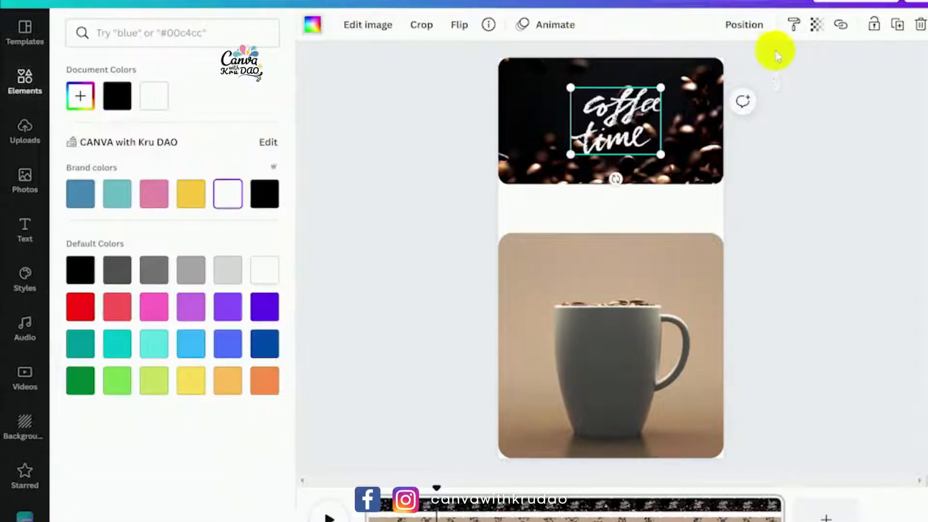
{"action": "left_click", "coordinate": [816, 24]}
{"action": "left_click_drag", "start_coordinate": [766, 66], "coordinate": [747, 67]}
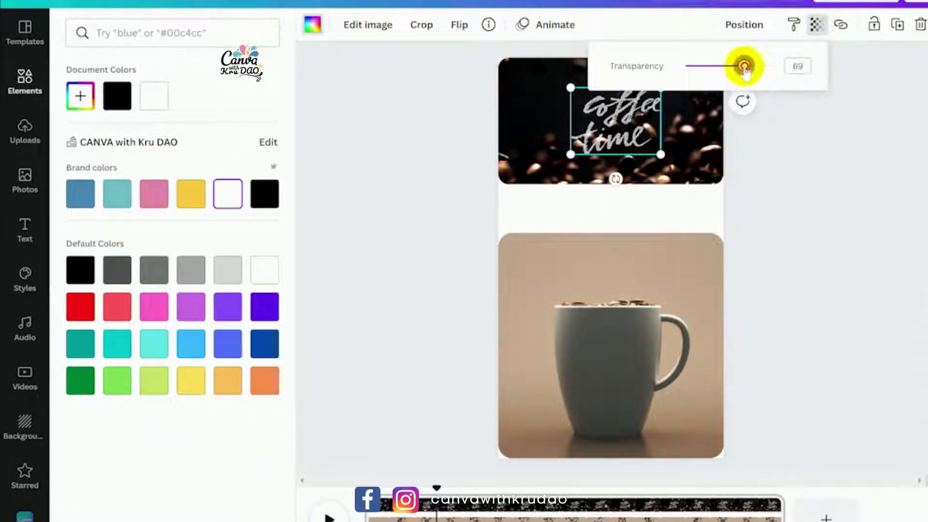
Add the recommended "OPEN your heart" lettering, shrink it to about 294 by 351, and center it on the mug.
{"action": "left_click", "coordinate": [625, 124]}
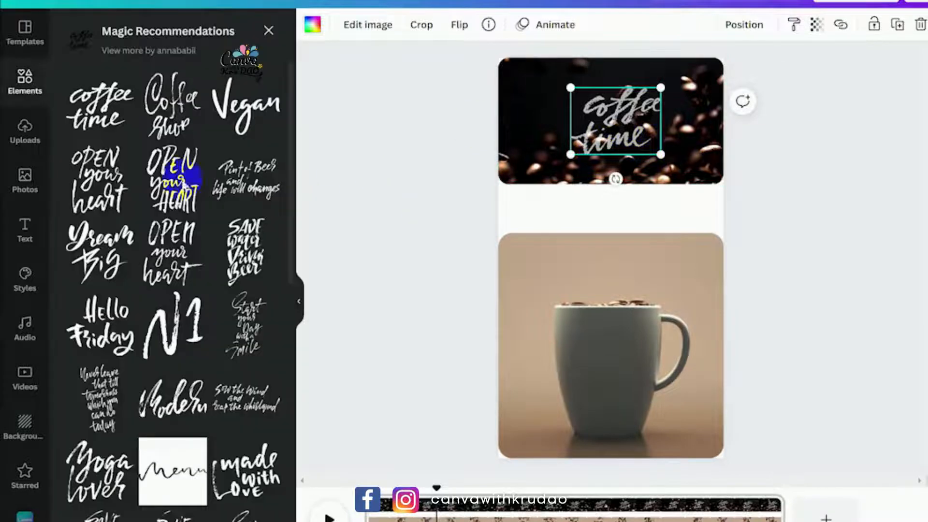
{"action": "left_click", "coordinate": [99, 179]}
{"action": "left_click_drag", "start_coordinate": [615, 255], "coordinate": [616, 329]}
{"action": "left_click_drag", "start_coordinate": [661, 277], "coordinate": [636, 330]}
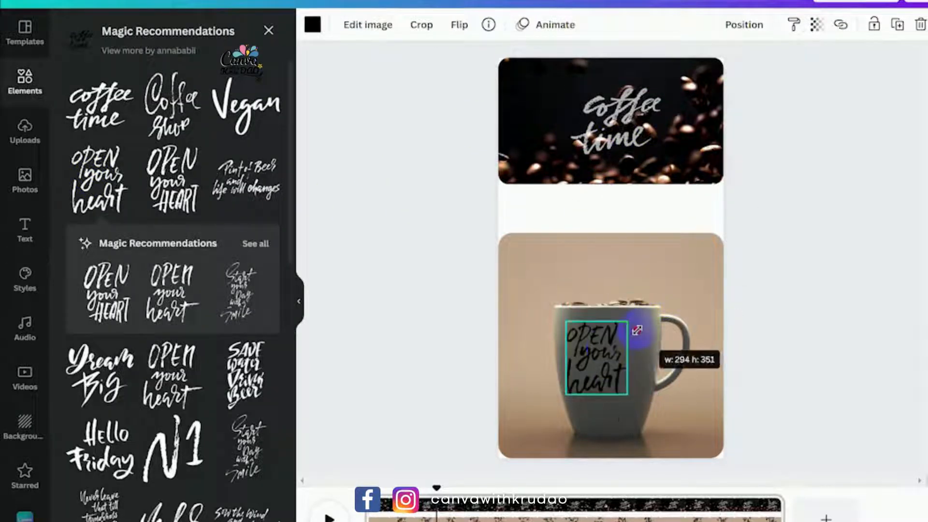
{"action": "left_click_drag", "start_coordinate": [597, 357], "coordinate": [604, 363]}
{"action": "left_click", "coordinate": [770, 242]}
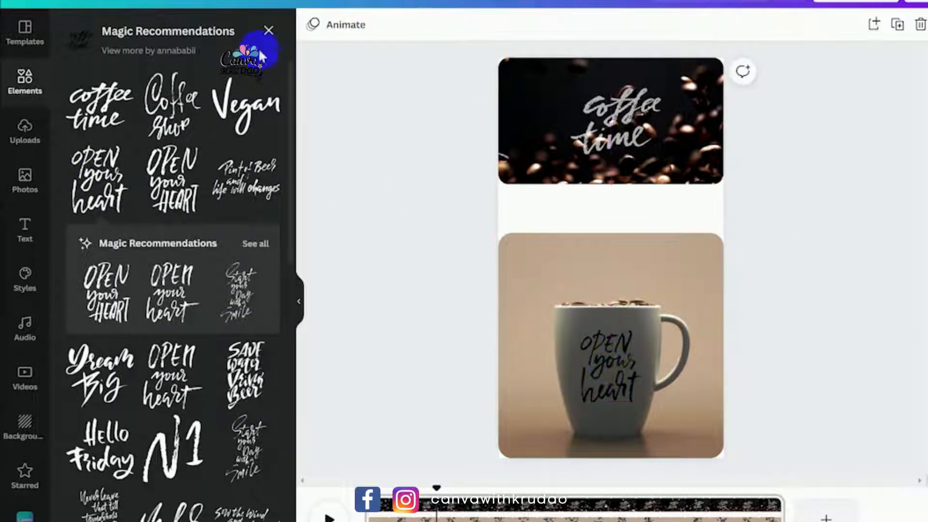
Close the recommendations and search the design elements for "three dots".
{"action": "left_click", "coordinate": [269, 30]}
{"action": "left_click", "coordinate": [242, 31]}
{"action": "left_click", "coordinate": [153, 31]}
{"action": "type", "text": "thr"}
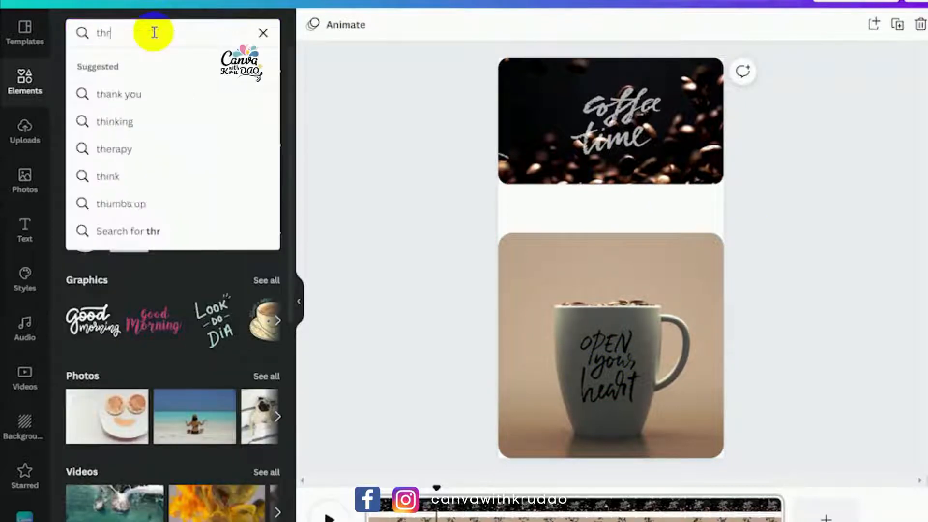
{"action": "type", "text": "ee"}
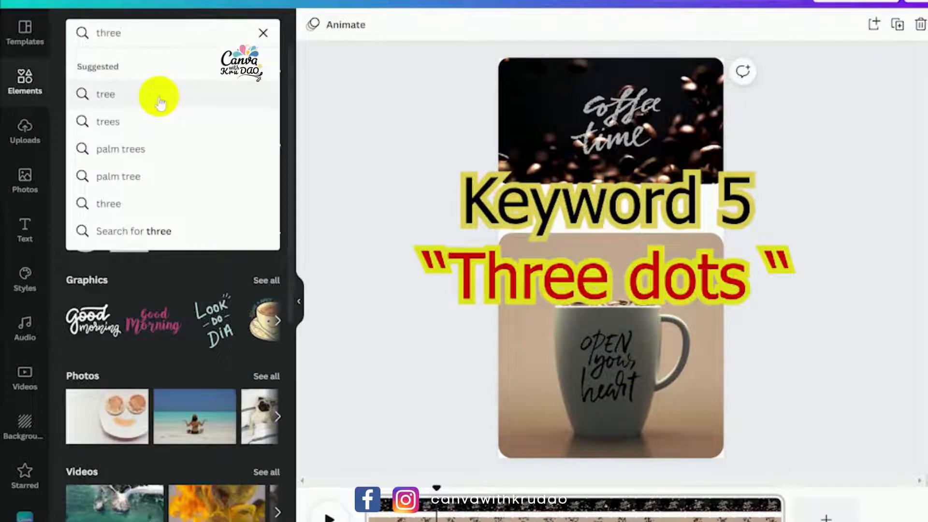
{"action": "type", "text": " dots"}
{"action": "key", "text": "Return"}
Add the horizontal three-dot graphic, shrink it to about 170 by 34, and place it in the white strip beneath the upper video's right corner.
{"action": "left_click", "coordinate": [218, 123]}
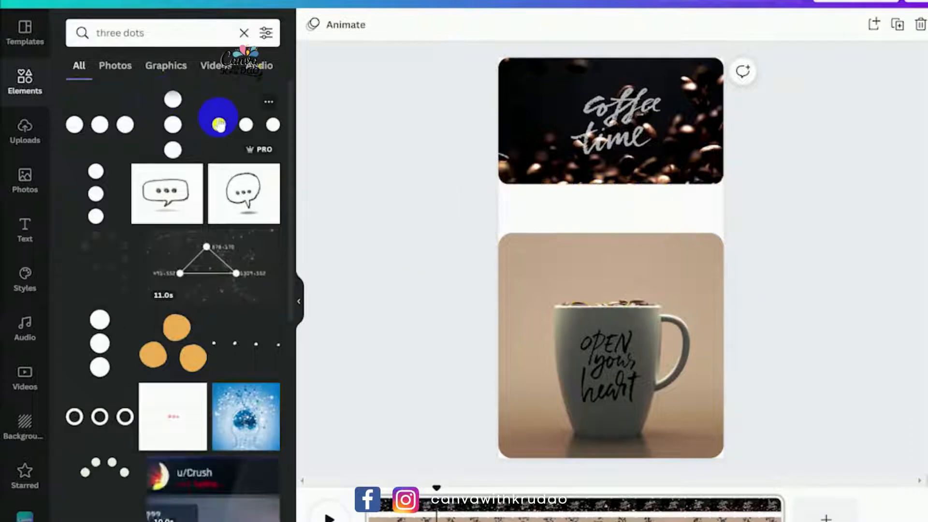
{"action": "left_click_drag", "start_coordinate": [567, 267], "coordinate": [620, 251]}
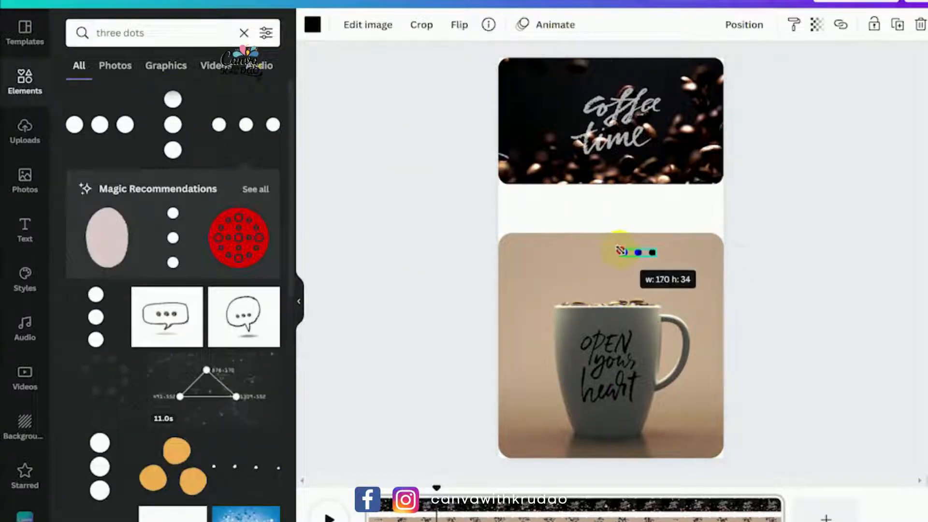
{"action": "left_click_drag", "start_coordinate": [651, 278], "coordinate": [706, 226]}
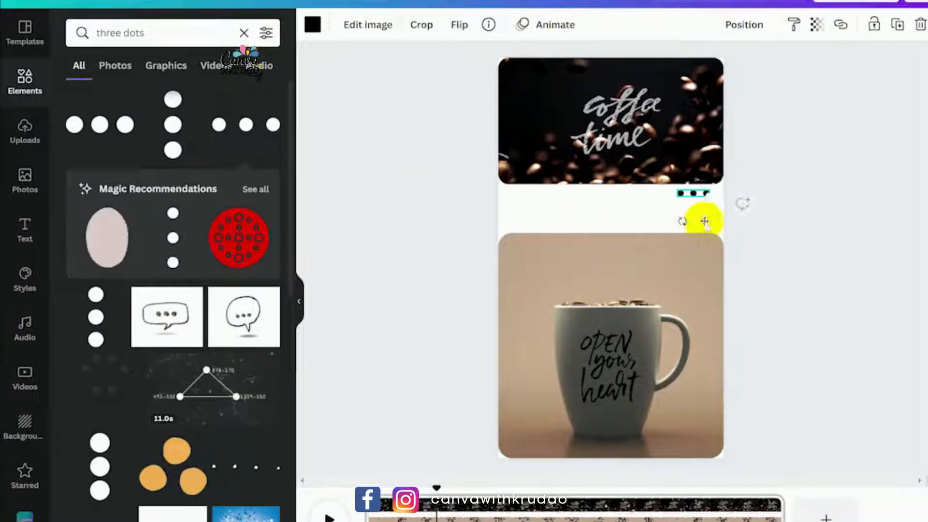
{"action": "left_click", "coordinate": [783, 191]}
Add a heading in the white strip between the videos with the text "Coffee smells freshly ground heaven.".
{"action": "left_click", "coordinate": [23, 232]}
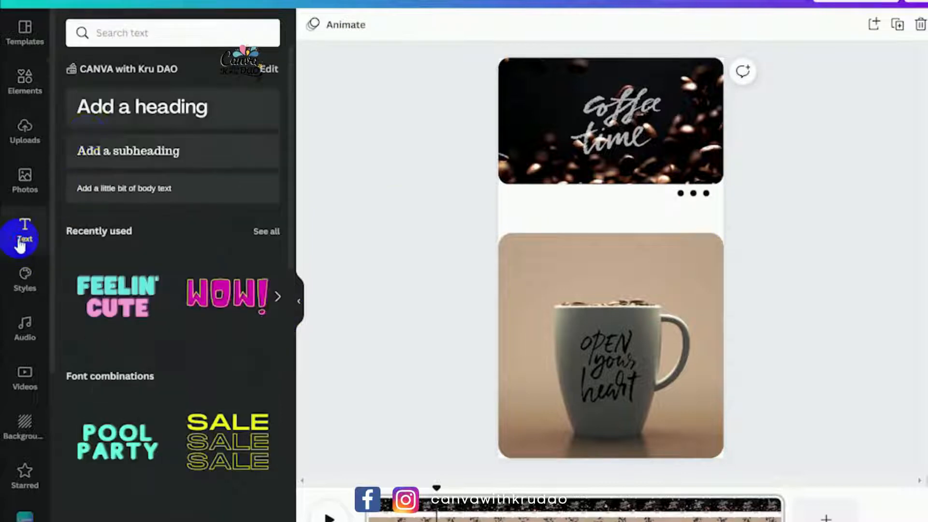
{"action": "left_click", "coordinate": [111, 114]}
{"action": "left_click_drag", "start_coordinate": [617, 285], "coordinate": [596, 208]}
{"action": "double_click", "coordinate": [572, 201]}
{"action": "left_click", "coordinate": [571, 201]}
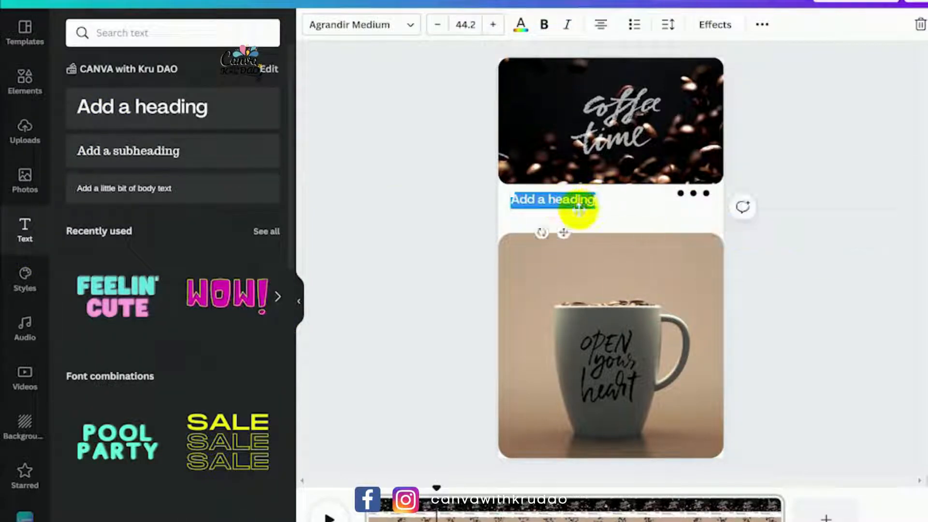
{"action": "type", "text": "Co"}
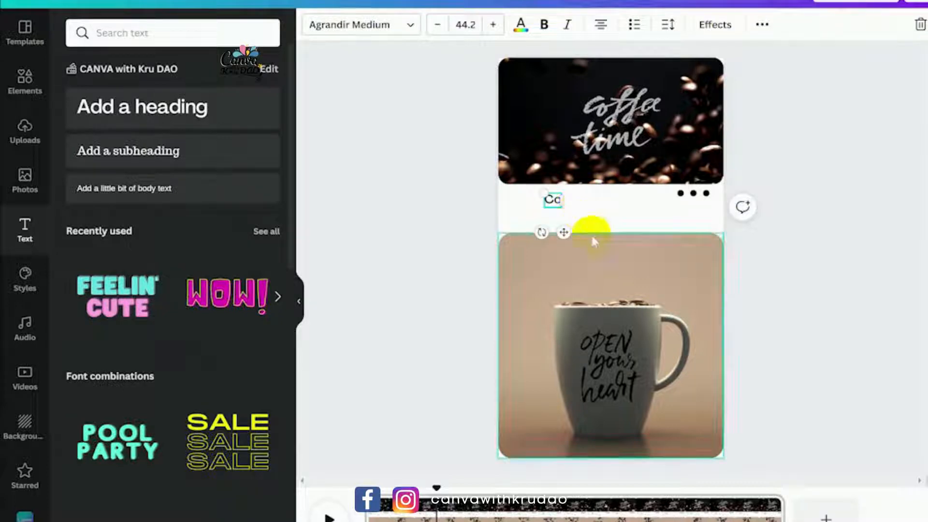
{"action": "type", "text": "ffee smel"}
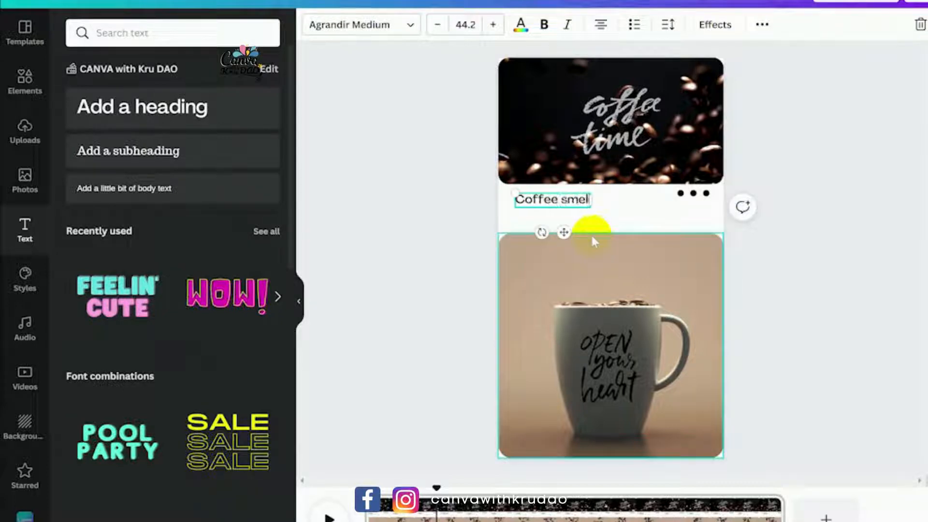
{"action": "type", "text": "ls freshl"}
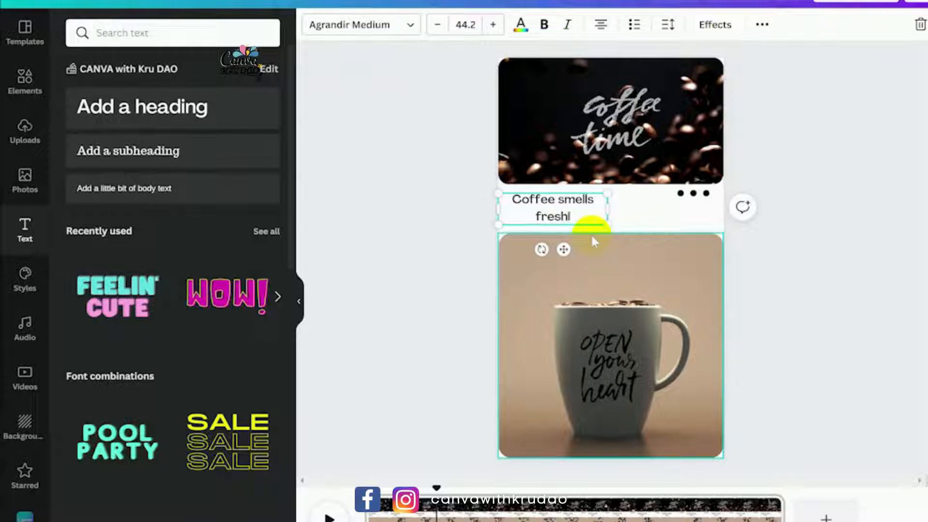
{"action": "type", "text": "y ground"}
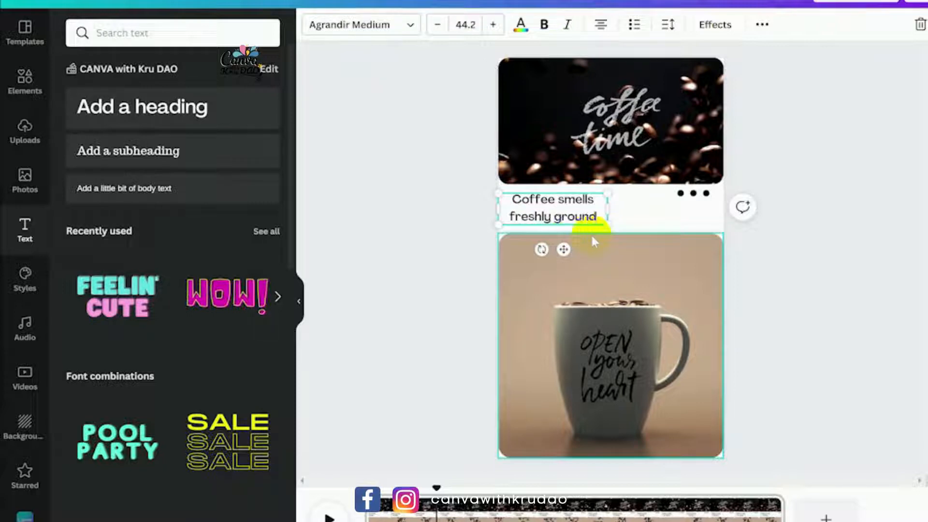
{"action": "type", "text": " heaven."}
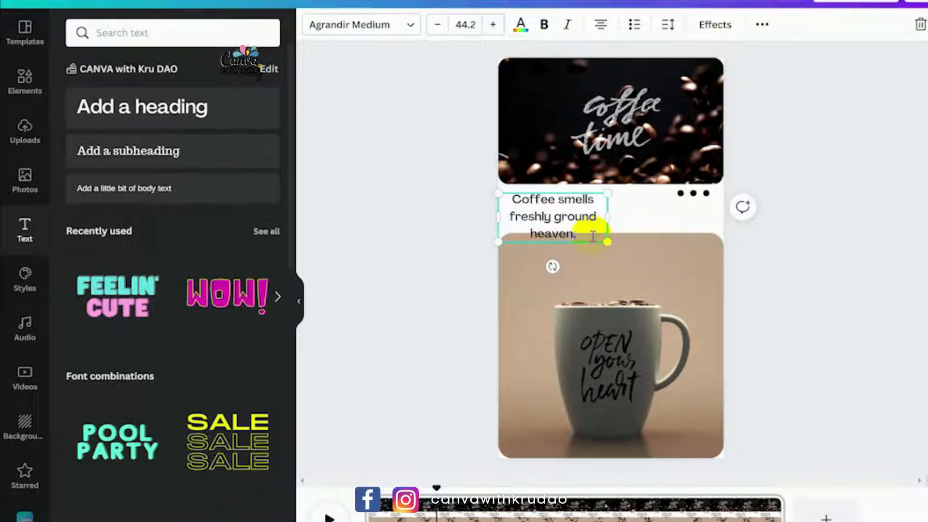
Widen the heading's text box to fit two lines, left-align and bold the text, and shift it slightly inward from the page edge.
{"action": "left_click_drag", "start_coordinate": [608, 220], "coordinate": [658, 207]}
{"action": "left_click", "coordinate": [601, 24]}
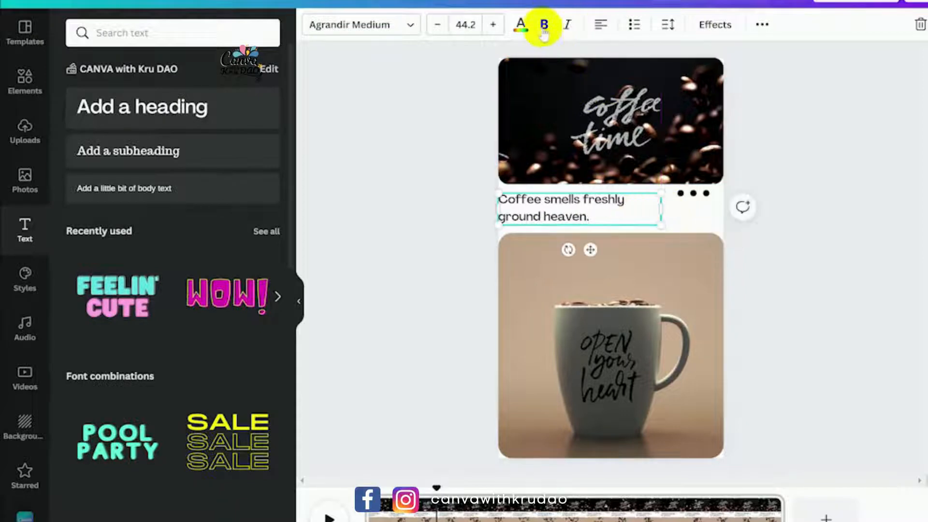
{"action": "triple_click", "coordinate": [607, 214]}
{"action": "left_click", "coordinate": [545, 24]}
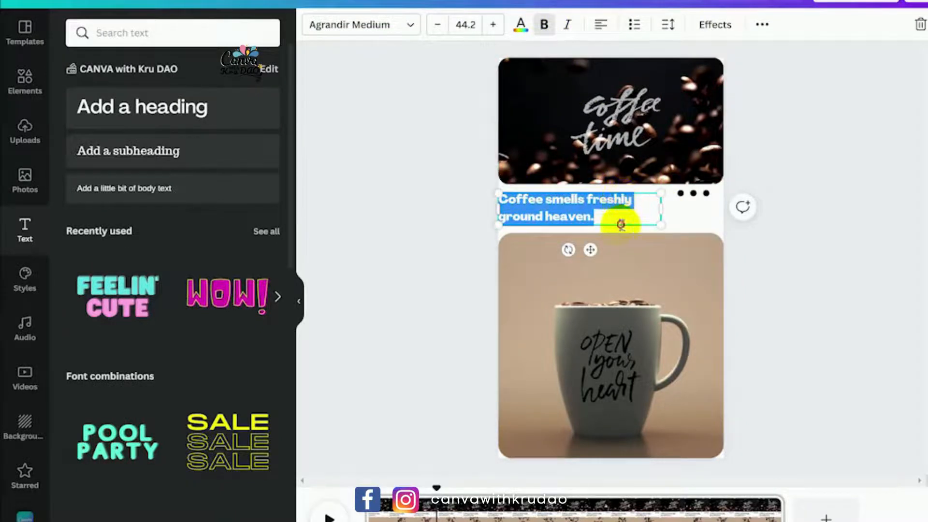
{"action": "left_click_drag", "start_coordinate": [617, 222], "coordinate": [629, 222]}
Slightly increase the heading's letter spacing and tighten its line spacing.
{"action": "left_click", "coordinate": [668, 24]}
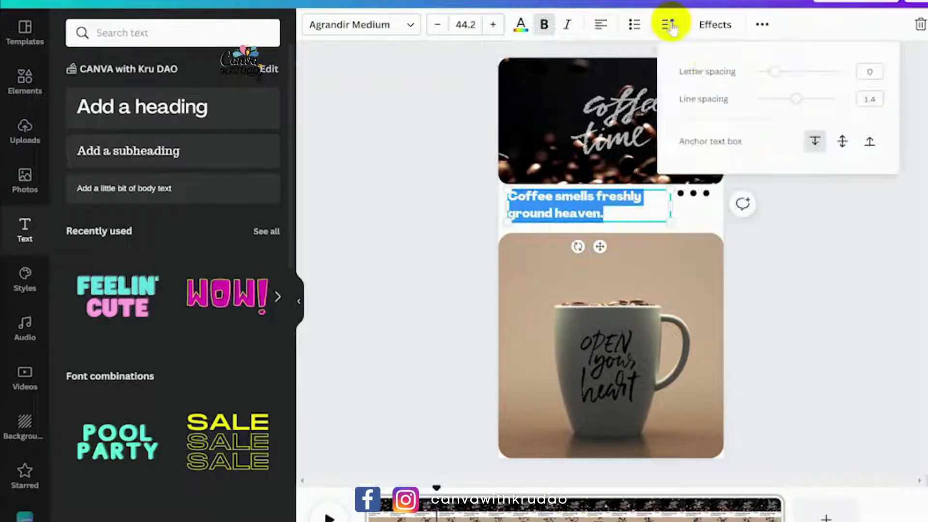
{"action": "left_click_drag", "start_coordinate": [772, 68], "coordinate": [777, 97]}
{"action": "left_click", "coordinate": [702, 223]}
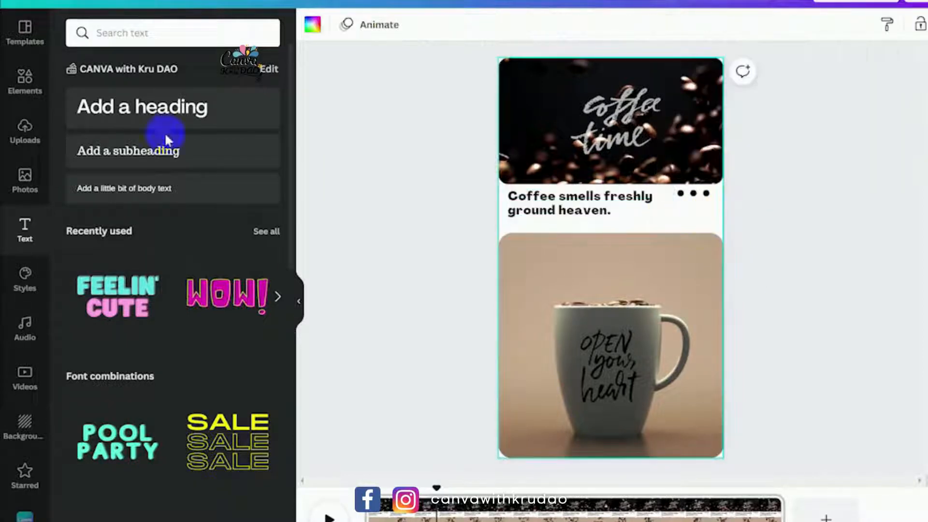
Add a subheading with the quote author's name, enlarge it to size 30.4, and fit it directly beneath the heading.
{"action": "left_click", "coordinate": [160, 145]}
{"action": "left_click_drag", "start_coordinate": [620, 286], "coordinate": [553, 256]}
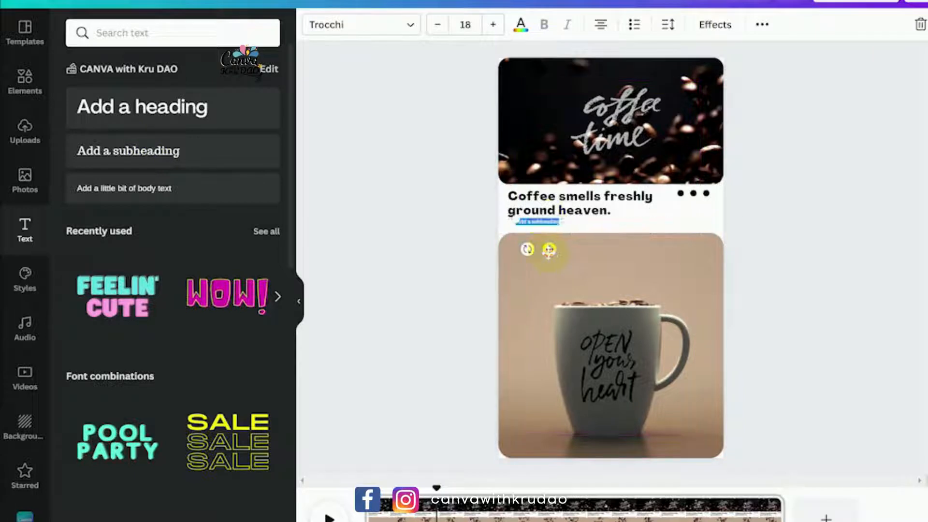
{"action": "left_click_drag", "start_coordinate": [559, 221], "coordinate": [596, 222]}
{"action": "left_click", "coordinate": [587, 211]}
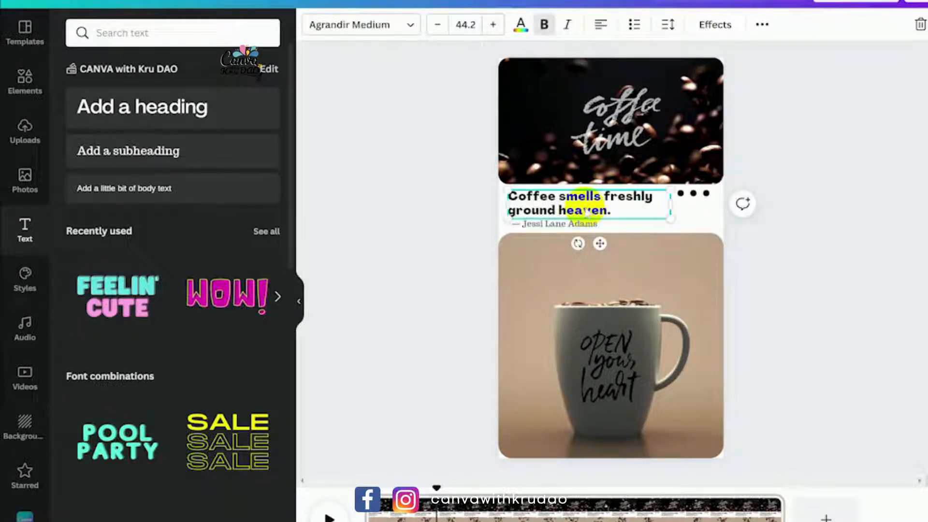
{"action": "left_click", "coordinate": [584, 222]}
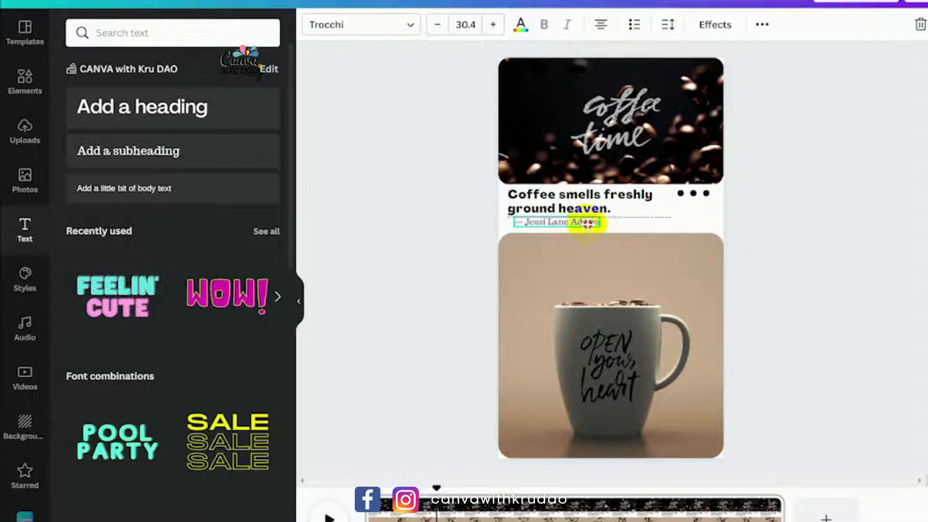
Apply the Typewriter text animation to the coffee quote heading.
{"action": "left_click", "coordinate": [560, 196]}
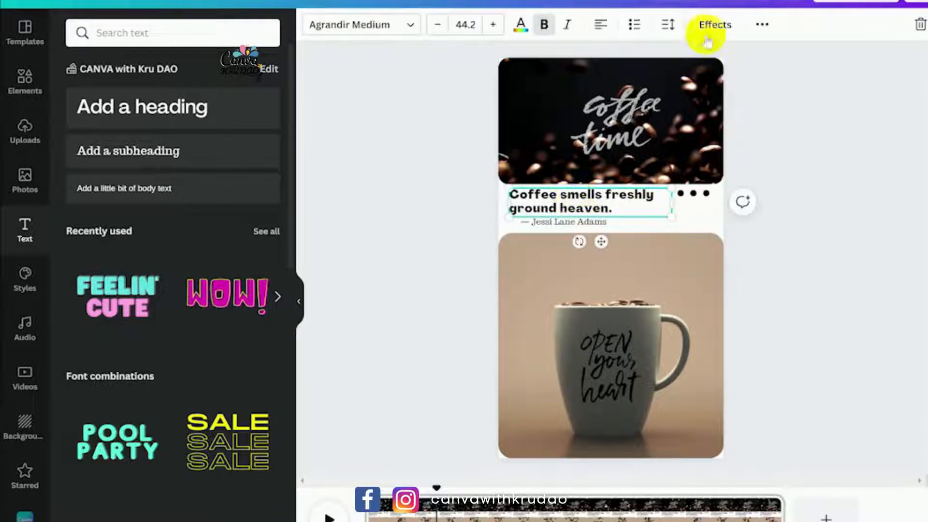
{"action": "left_click", "coordinate": [762, 25]}
{"action": "left_click", "coordinate": [540, 58]}
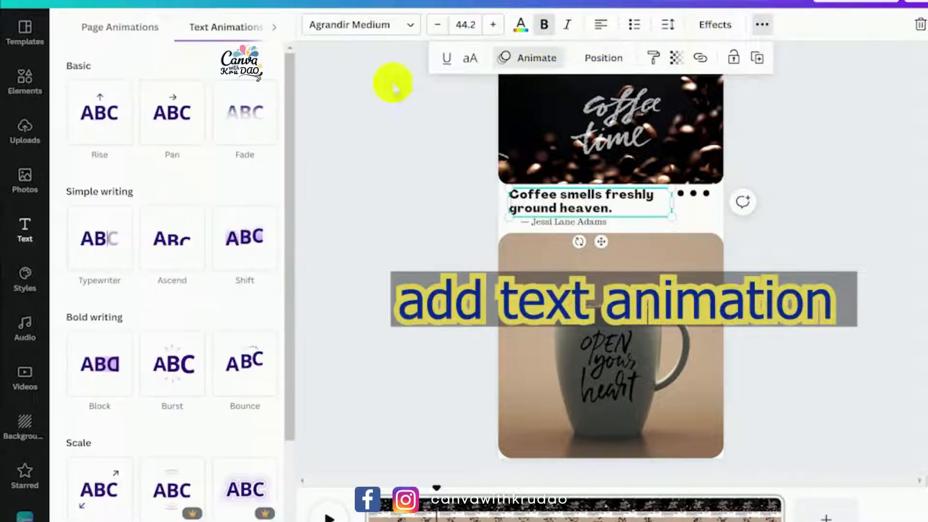
{"action": "left_click", "coordinate": [117, 254]}
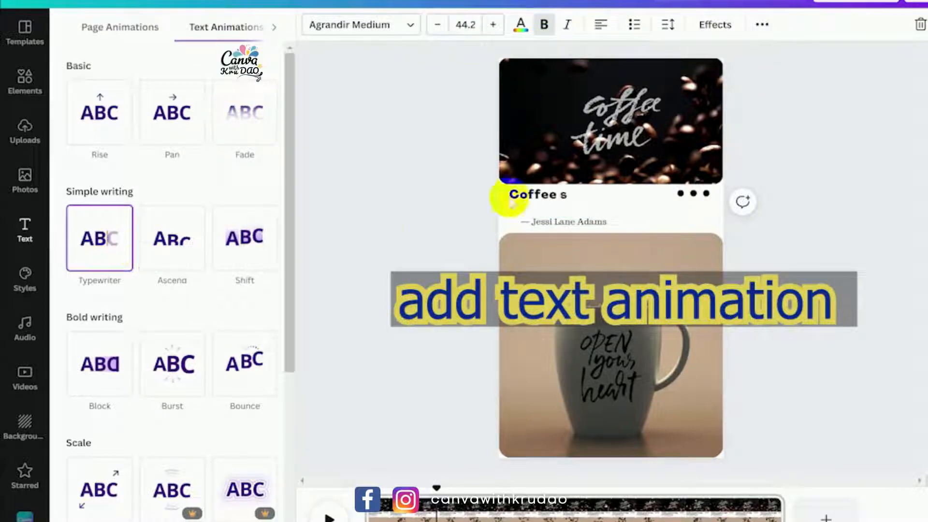
Apply the Ascend text animation to the quote author's line and deselect it.
{"action": "left_click", "coordinate": [573, 221]}
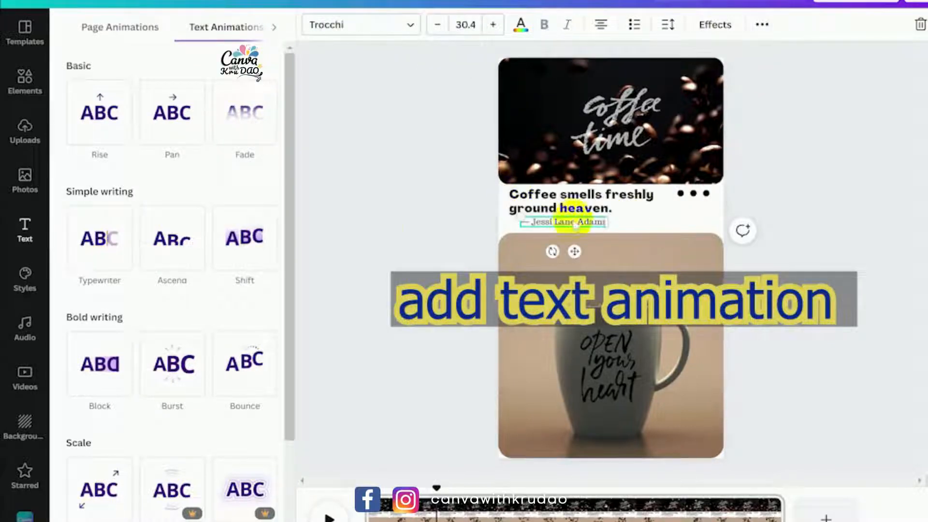
{"action": "left_click", "coordinate": [180, 251]}
{"action": "left_click", "coordinate": [401, 237]}
{"action": "left_click", "coordinate": [397, 236]}
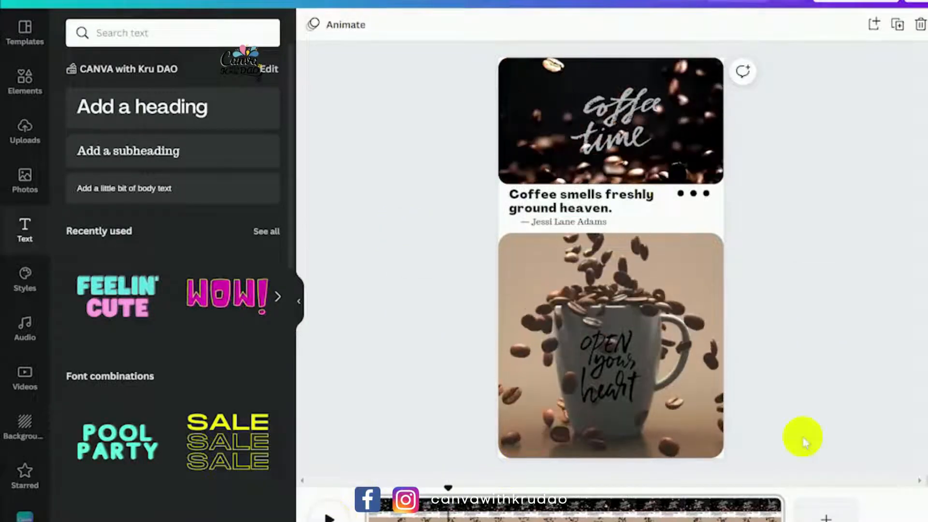
Shorten the first page's duration by trimming its end in the timeline, and add a blank second page.
{"action": "left_click_drag", "start_coordinate": [770, 503], "coordinate": [692, 507]}
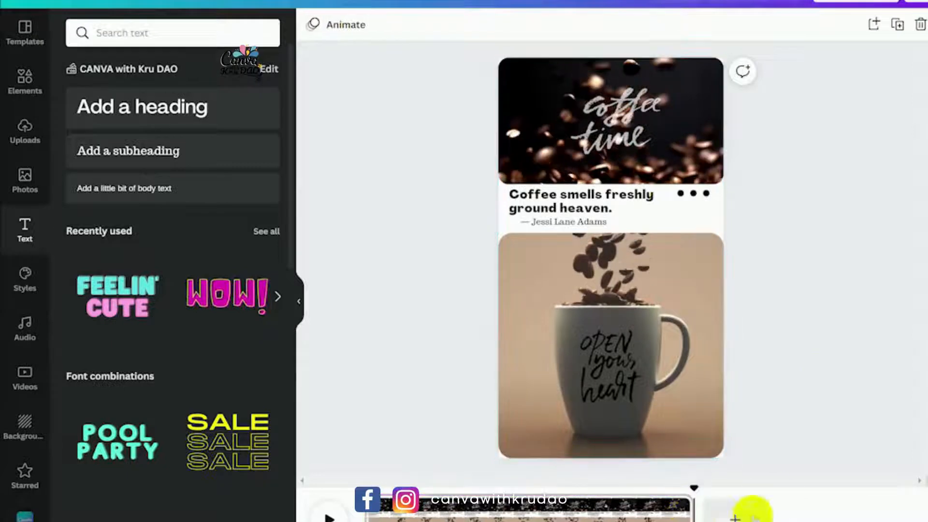
{"action": "left_click", "coordinate": [734, 513]}
{"action": "left_click", "coordinate": [50, 261]}
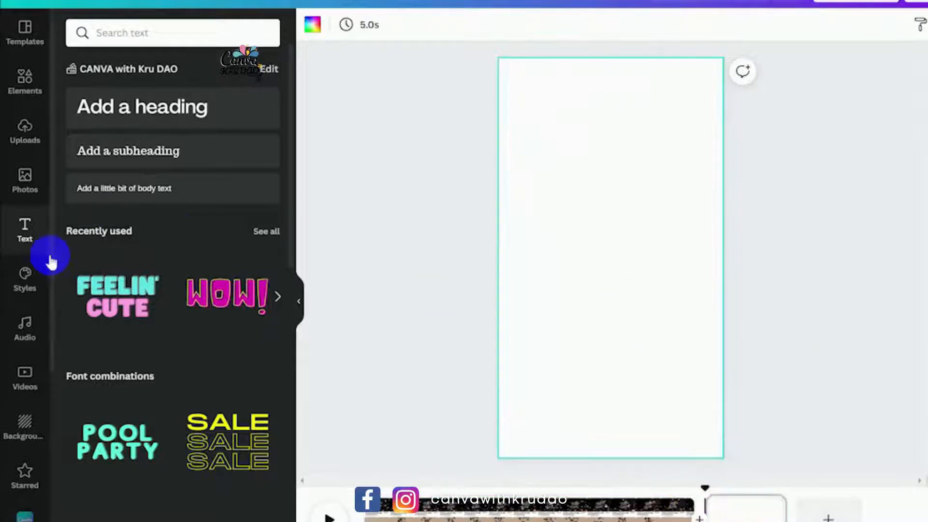
Search the video library for "4k 3d roasted coffee beans coffee falling in slow motion".
{"action": "left_click", "coordinate": [17, 379]}
{"action": "left_click", "coordinate": [182, 22]}
{"action": "type", "text": "4"}
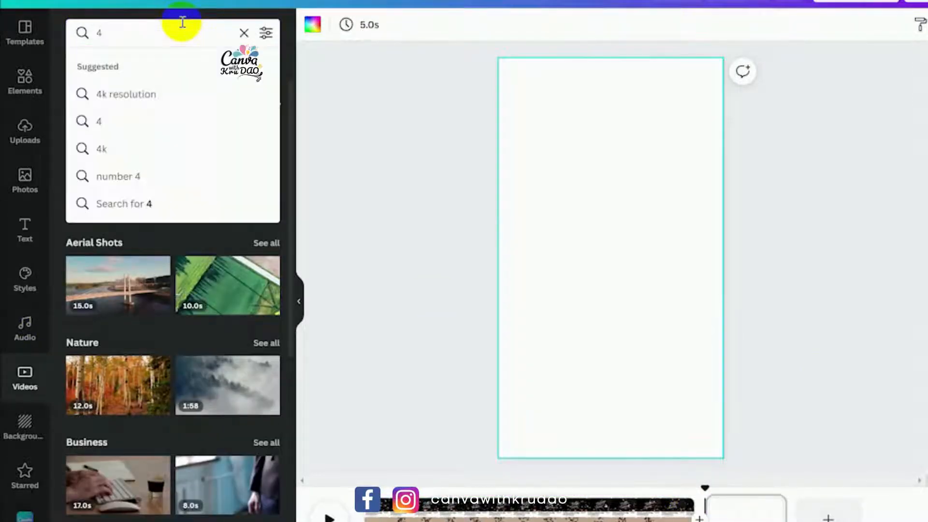
{"action": "type", "text": "k 3"}
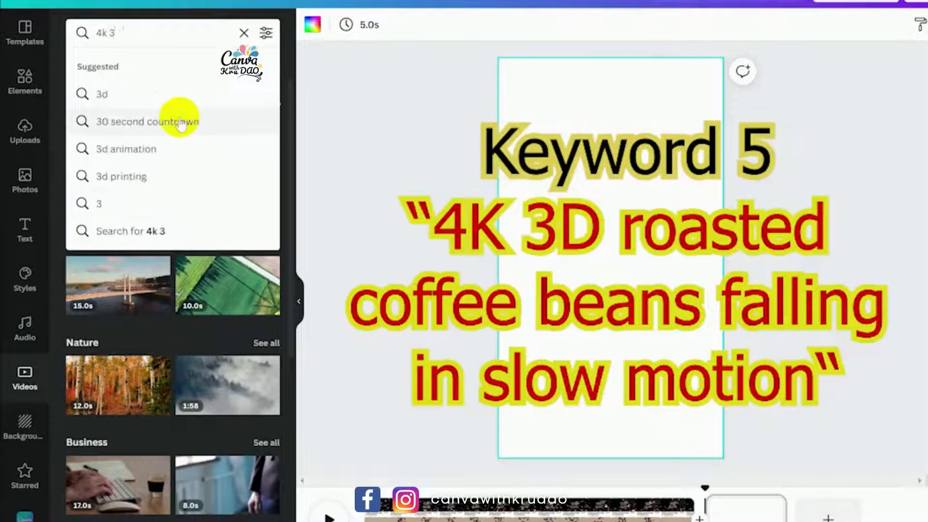
{"action": "type", "text": "d roaste"}
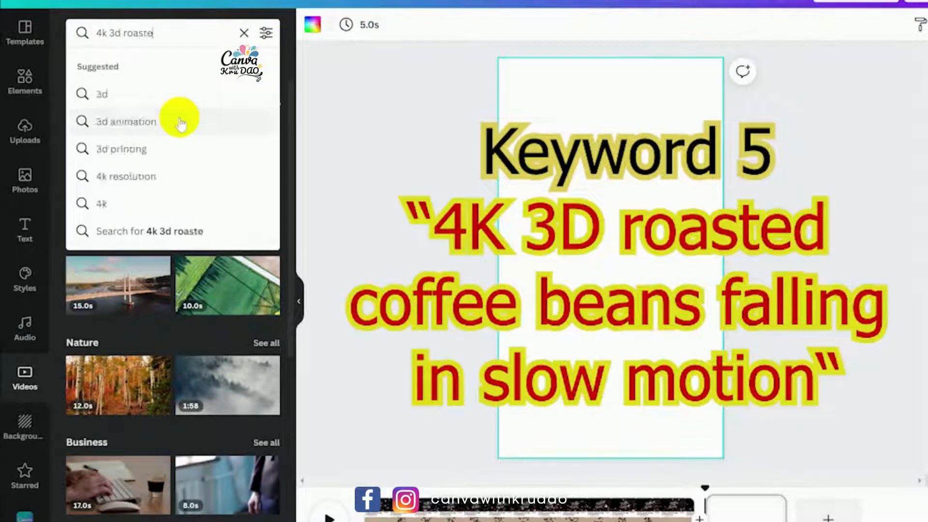
{"action": "type", "text": "d coffee"}
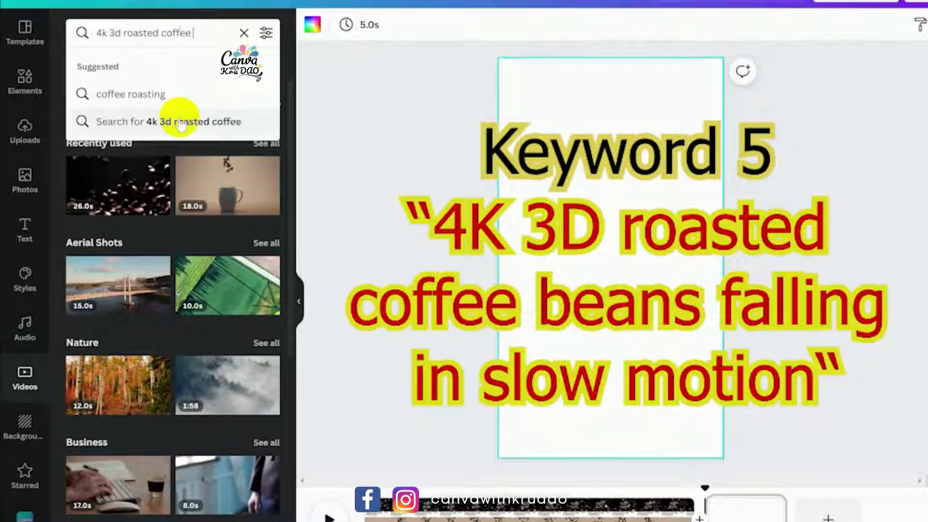
{"action": "type", "text": " beans coff"}
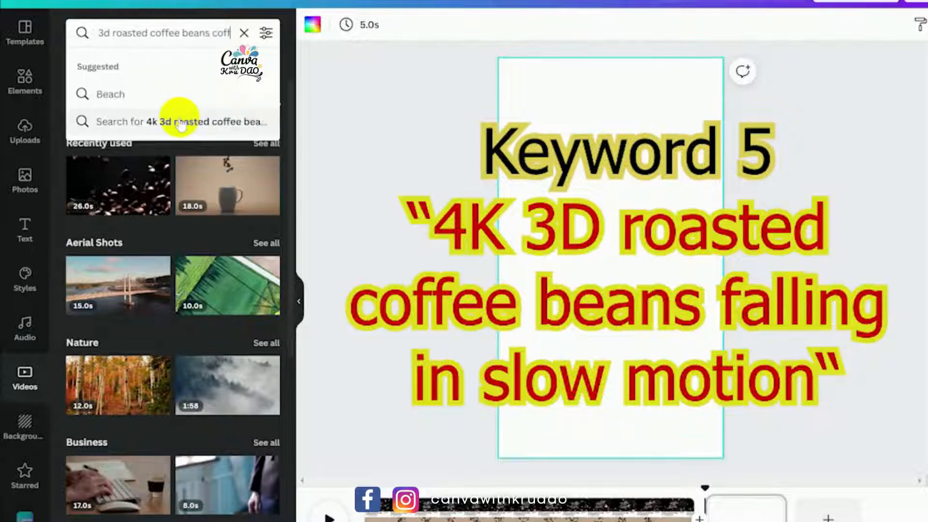
{"action": "type", "text": "ee falling"}
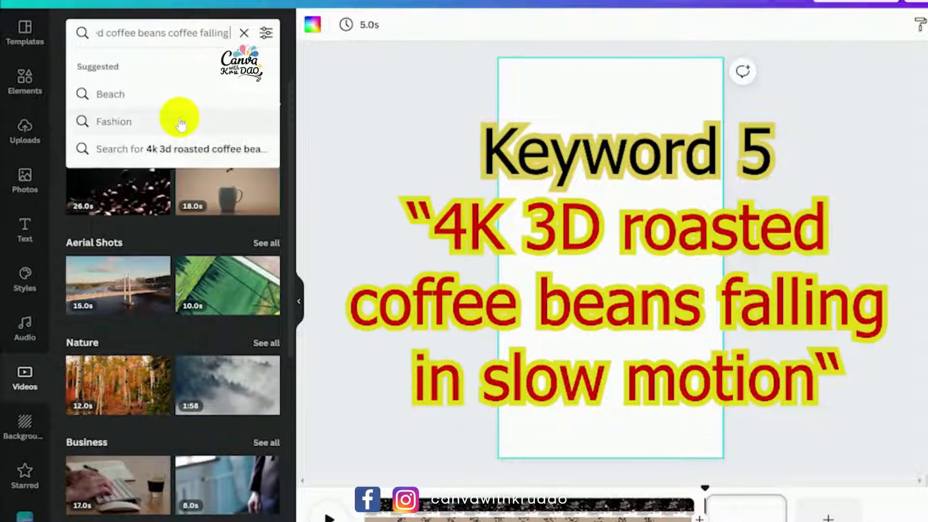
{"action": "type", "text": " in slow motion"}
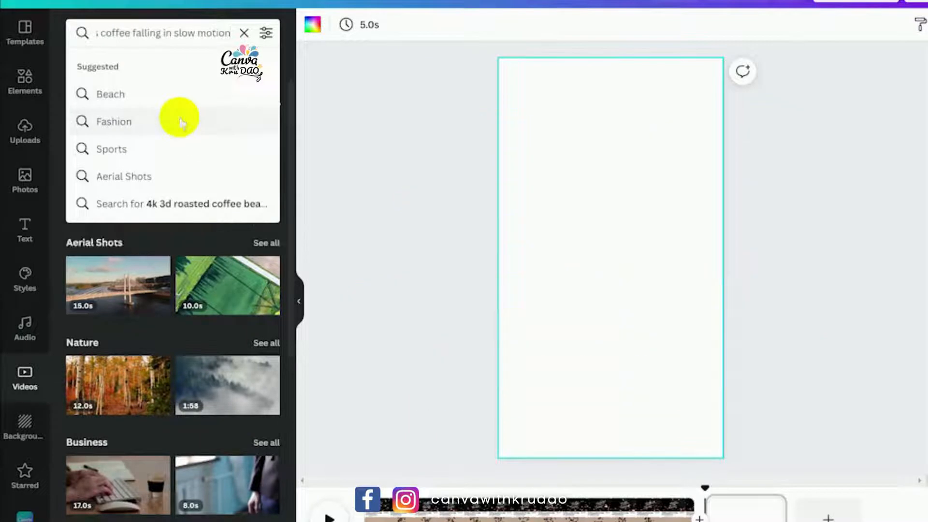
{"action": "key", "text": "Return"}
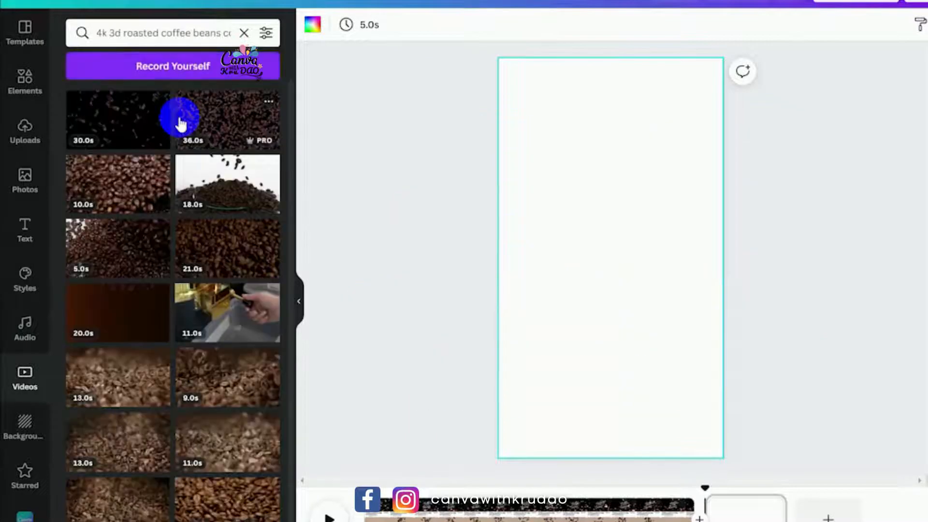
Add the 30-second falling coffee beans video to the second page and trim its start to keep only the 14.9-second green-screen part.
{"action": "left_click", "coordinate": [134, 127]}
{"action": "left_click", "coordinate": [337, 24]}
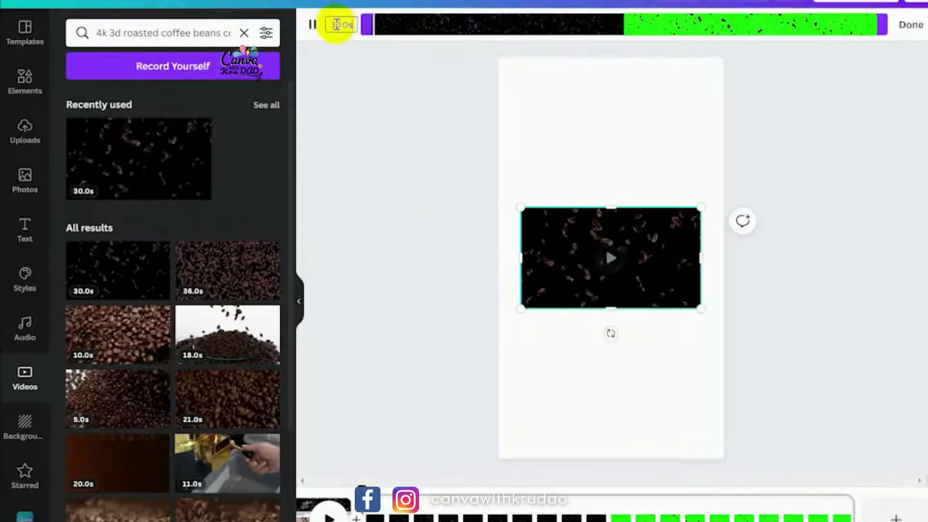
{"action": "left_click_drag", "start_coordinate": [367, 25], "coordinate": [620, 24]}
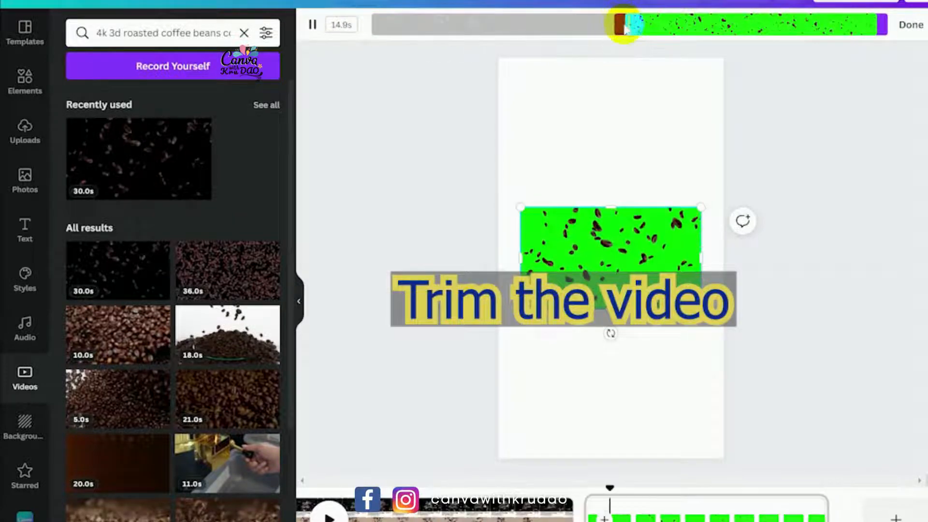
Set the green-screen beans video as the page background, preview it, and shift its visible area so more beans along the edges show.
{"action": "right_click", "coordinate": [570, 261]}
{"action": "left_click", "coordinate": [621, 445]}
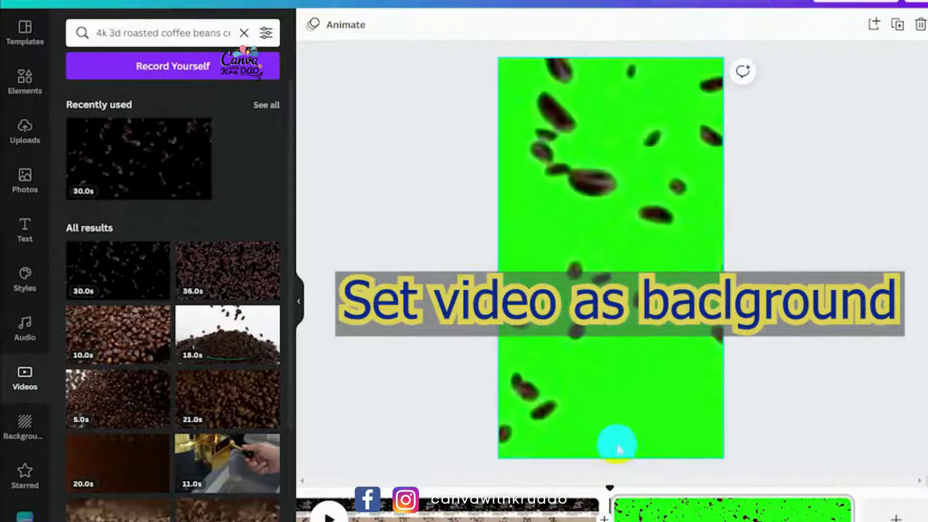
{"action": "left_click", "coordinate": [328, 517]}
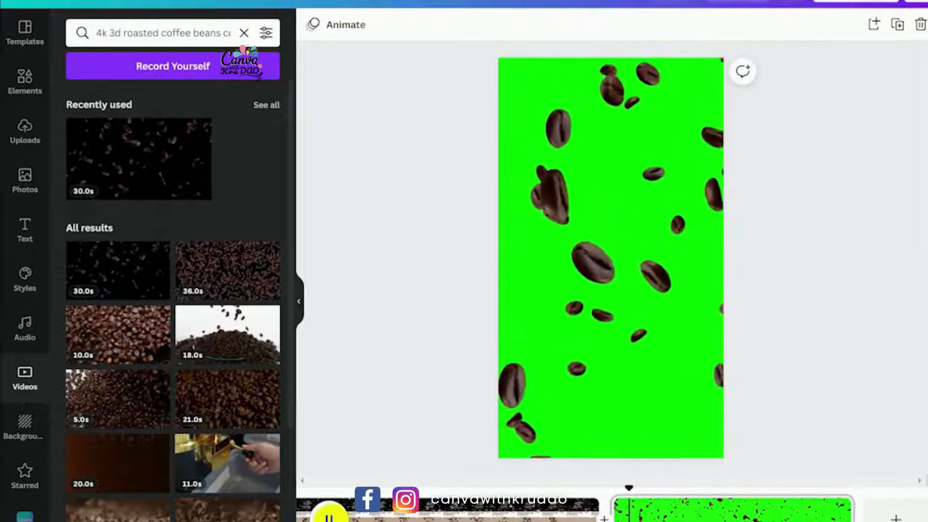
{"action": "left_click", "coordinate": [330, 519]}
{"action": "double_click", "coordinate": [644, 266]}
{"action": "left_click_drag", "start_coordinate": [651, 260], "coordinate": [619, 259]}
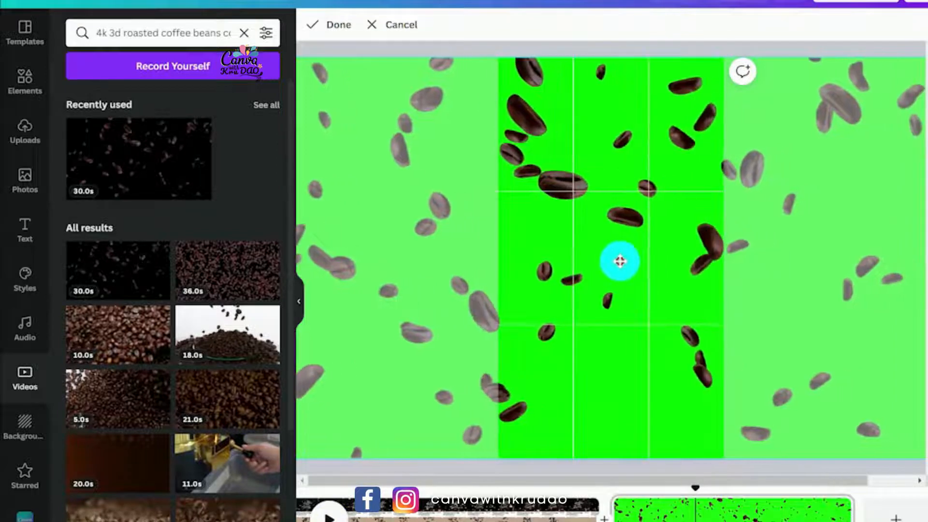
{"action": "left_click", "coordinate": [331, 24]}
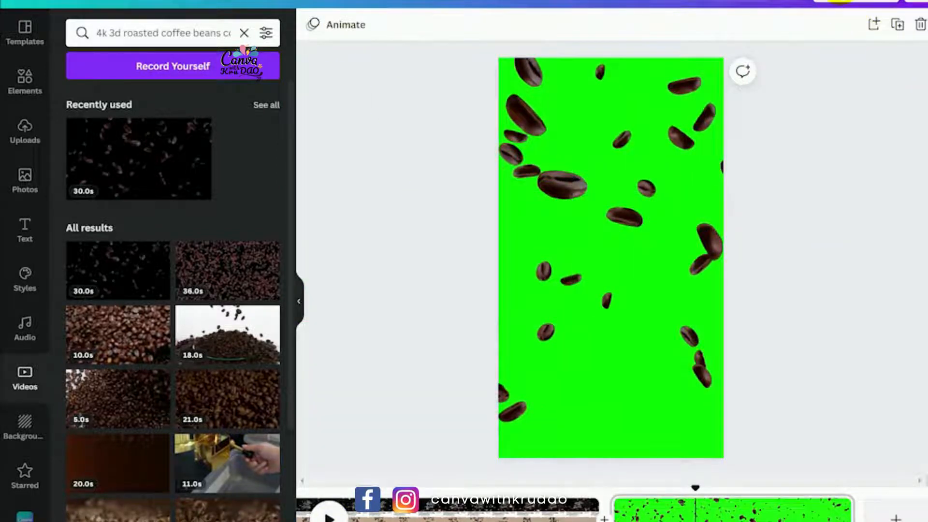
Download only page 1 of the design as an MP4 video and dismiss the completion notice.
{"action": "left_click", "coordinate": [836, 6]}
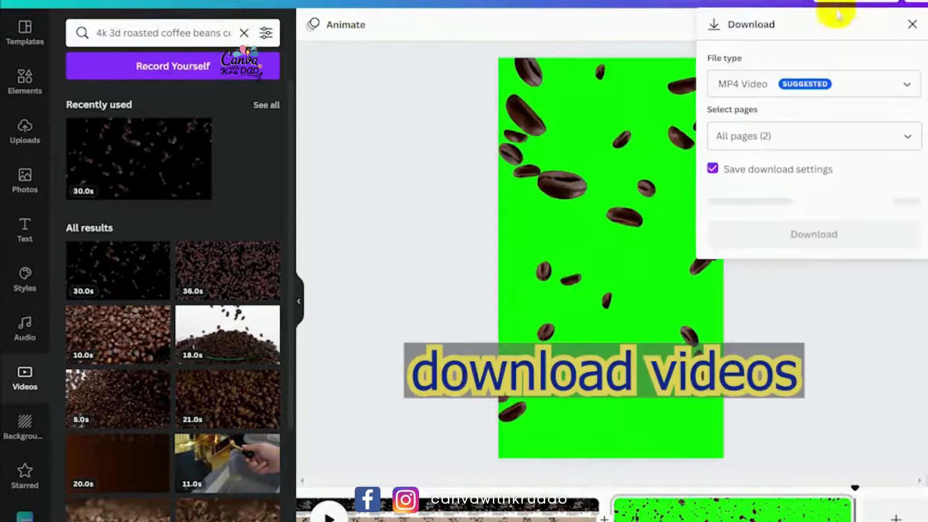
{"action": "left_click", "coordinate": [906, 135]}
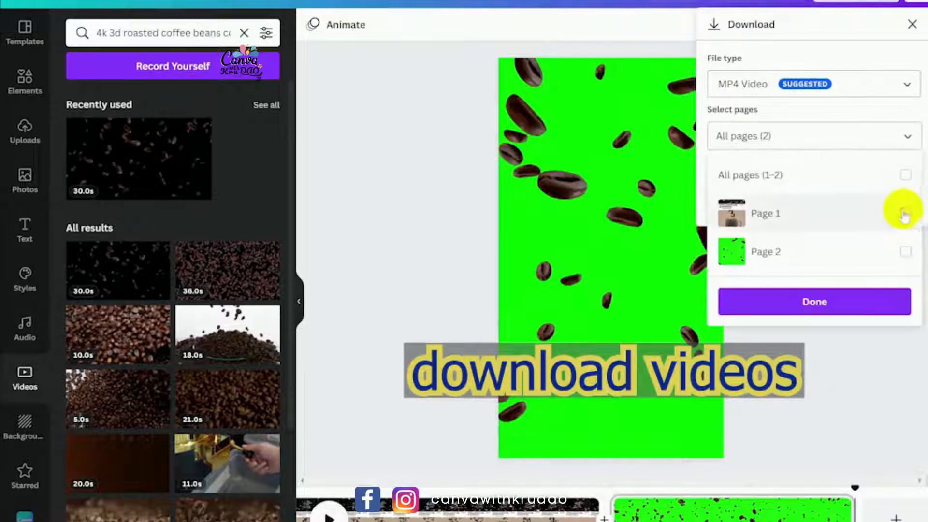
{"action": "left_click", "coordinate": [810, 302]}
{"action": "left_click", "coordinate": [813, 202]}
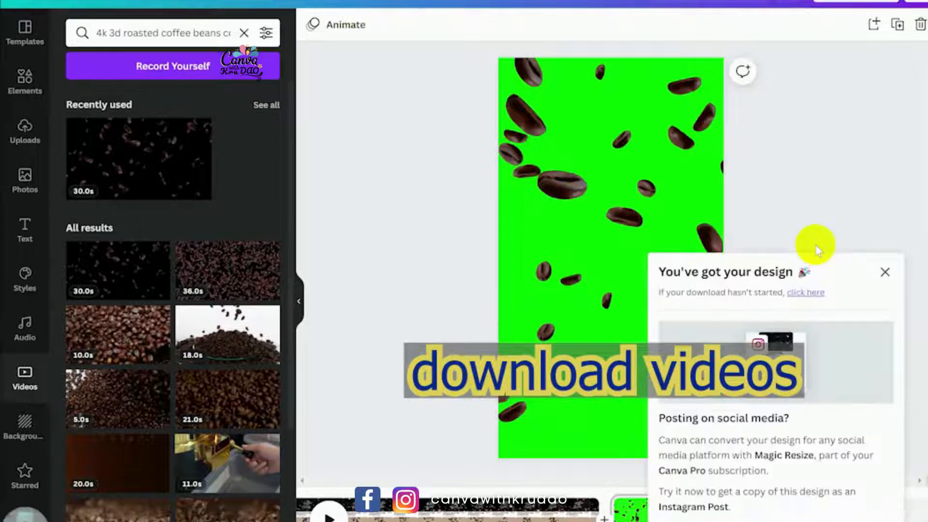
{"action": "left_click", "coordinate": [884, 233]}
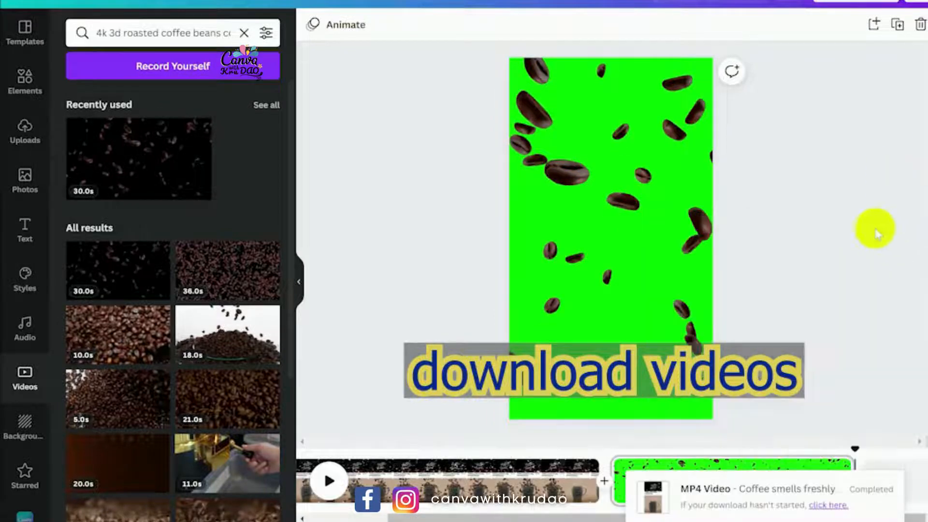
Download only page 2, the green-screen beans page, as an MP4 video and dismiss the completion notice.
{"action": "left_click", "coordinate": [869, 4]}
{"action": "left_click", "coordinate": [905, 135]}
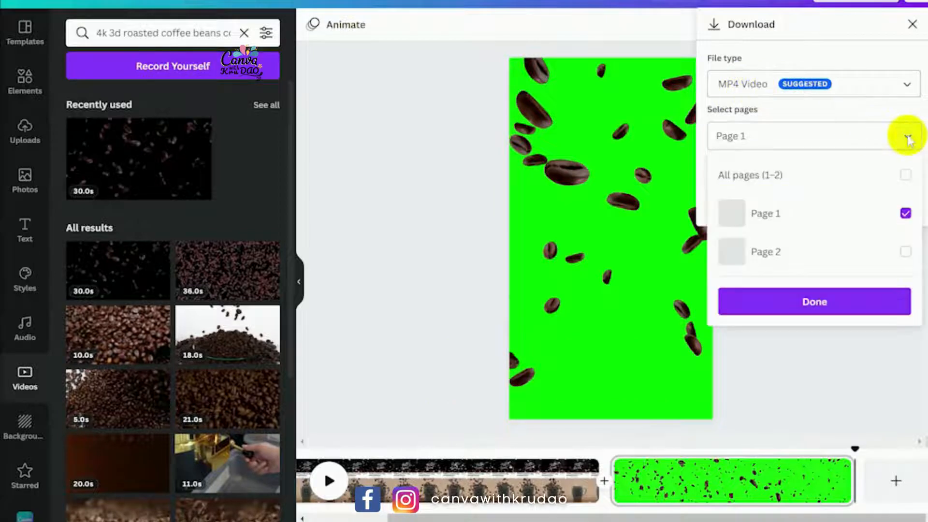
{"action": "left_click", "coordinate": [905, 213]}
{"action": "left_click", "coordinate": [905, 251]}
{"action": "left_click", "coordinate": [791, 205]}
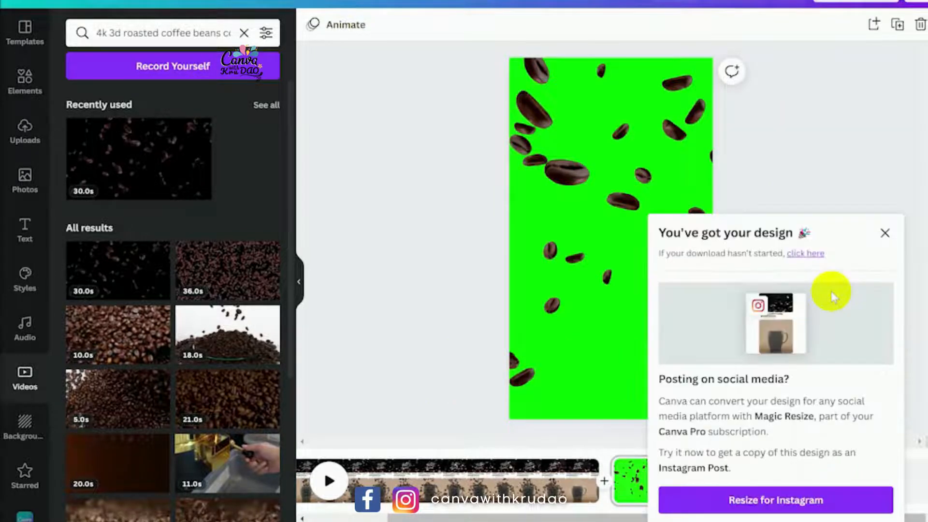
{"action": "left_click", "coordinate": [885, 233]}
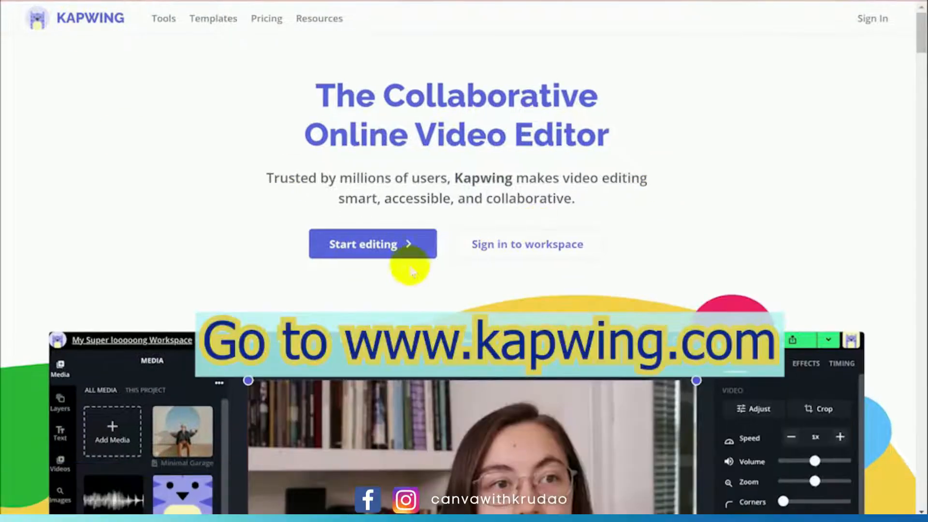
Start a new project in Kapwing and upload the two downloaded coffee videos.
{"action": "left_click", "coordinate": [370, 255]}
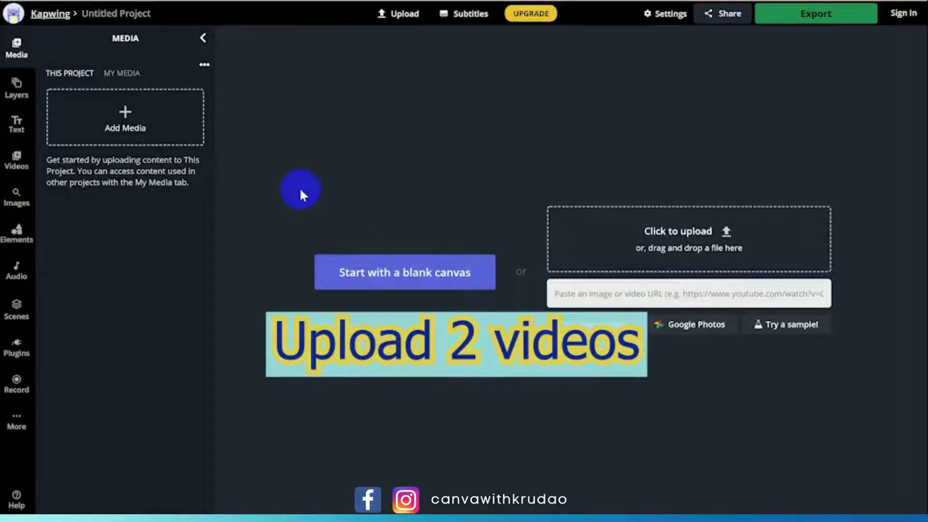
{"action": "left_click", "coordinate": [133, 123]}
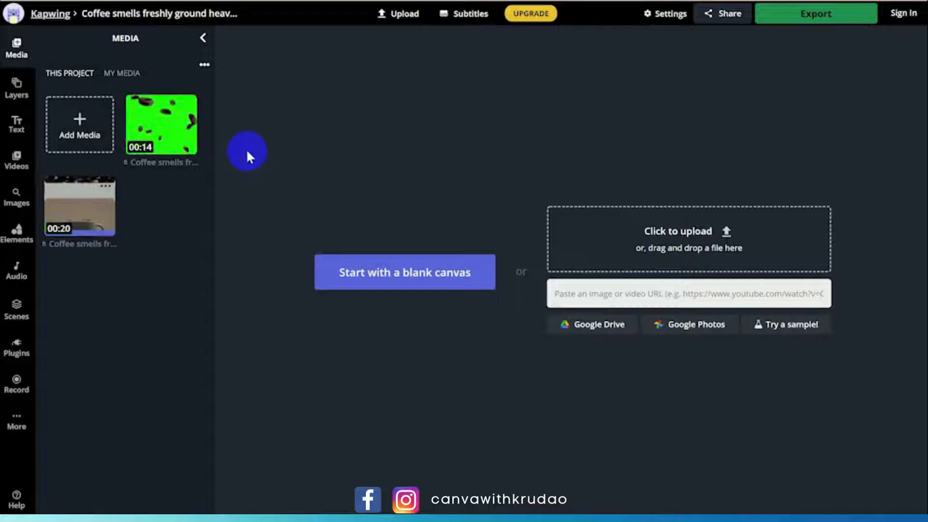
Place both the green-screen beans video and the coffee cup video on the canvas.
{"action": "mouse_move", "coordinate": [163, 121]}
{"action": "left_click_drag", "start_coordinate": [163, 122], "coordinate": [731, 253]}
{"action": "left_click_drag", "start_coordinate": [97, 173], "coordinate": [474, 191]}
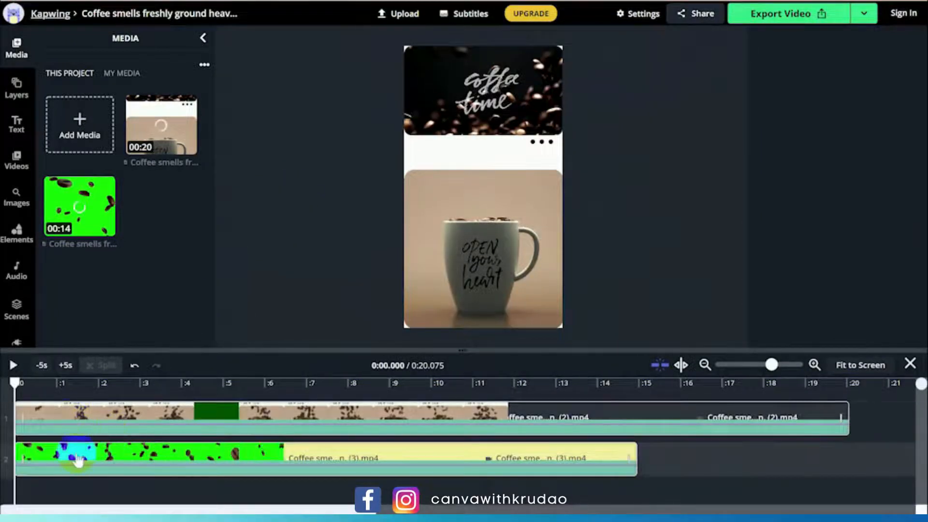
Arrange the green-screen clip on track 1 above the coffee cup clip on track 2, and trim the cup clip's end to match.
{"action": "left_click_drag", "start_coordinate": [78, 459], "coordinate": [187, 439]}
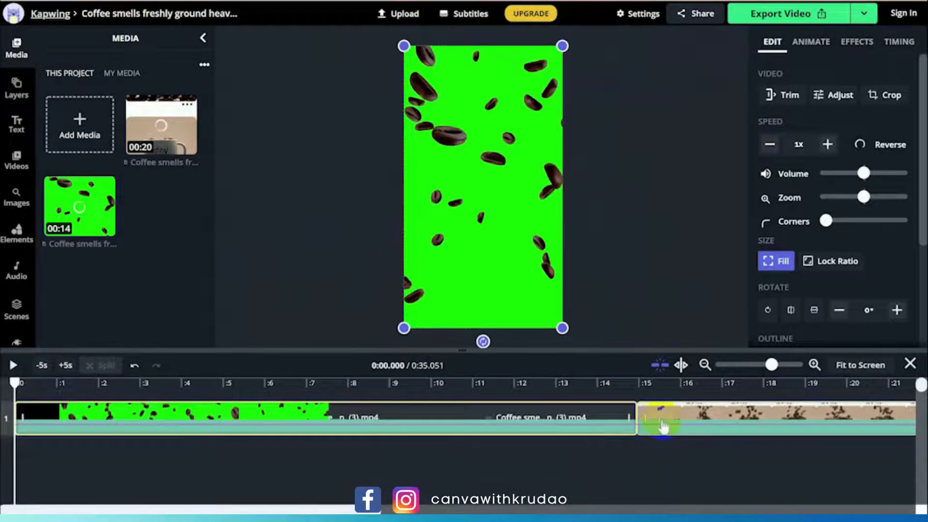
{"action": "left_click_drag", "start_coordinate": [663, 425], "coordinate": [41, 459]}
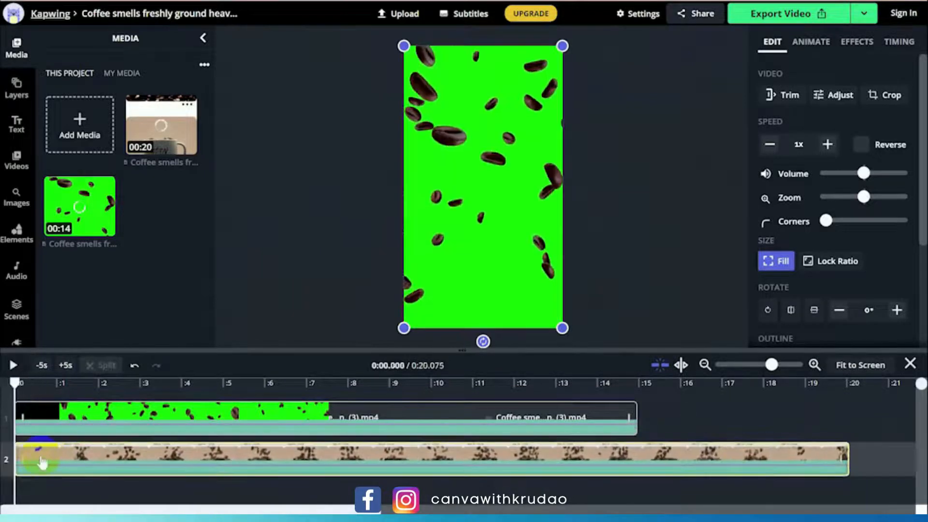
{"action": "left_click_drag", "start_coordinate": [845, 458], "coordinate": [638, 458]}
Apply the Chroma Key effect with the Green key channel to the green-screen beans clip.
{"action": "left_click", "coordinate": [376, 412]}
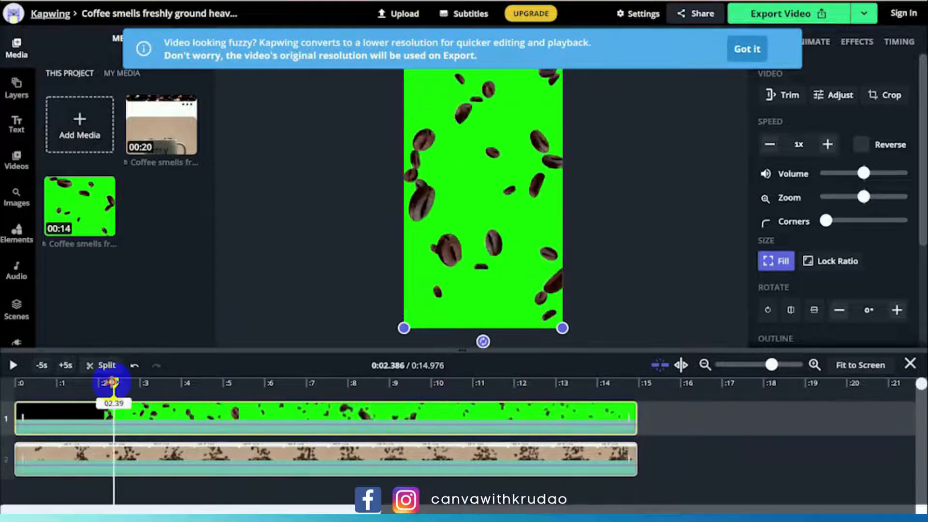
{"action": "left_click", "coordinate": [742, 54]}
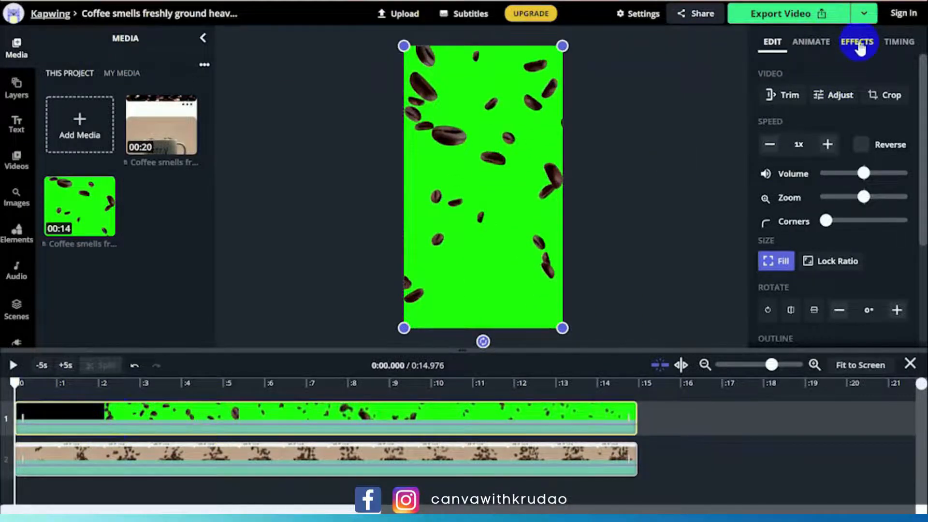
{"action": "left_click", "coordinate": [858, 42]}
{"action": "left_click", "coordinate": [816, 96]}
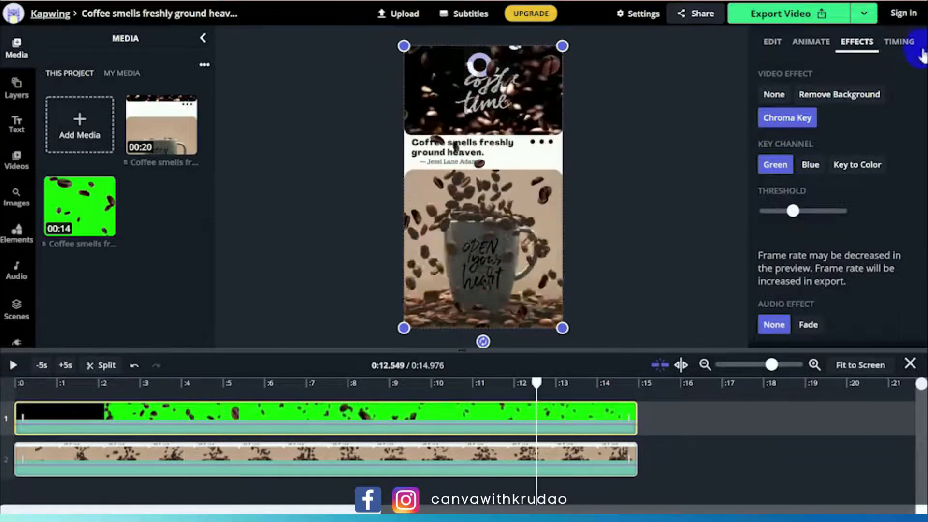
Export the combined video as an MP4 with the watermark, without signing in.
{"action": "left_click", "coordinate": [863, 14]}
{"action": "left_click", "coordinate": [754, 39]}
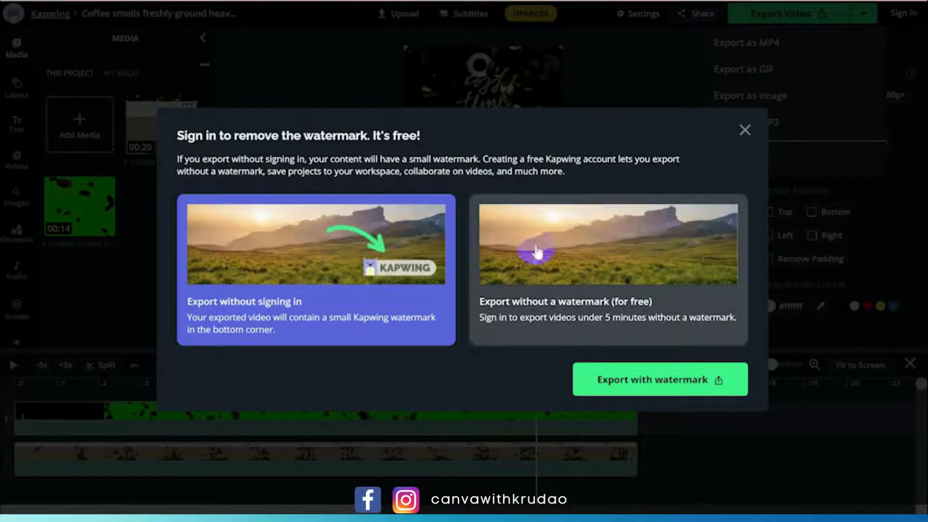
{"action": "left_click", "coordinate": [624, 381]}
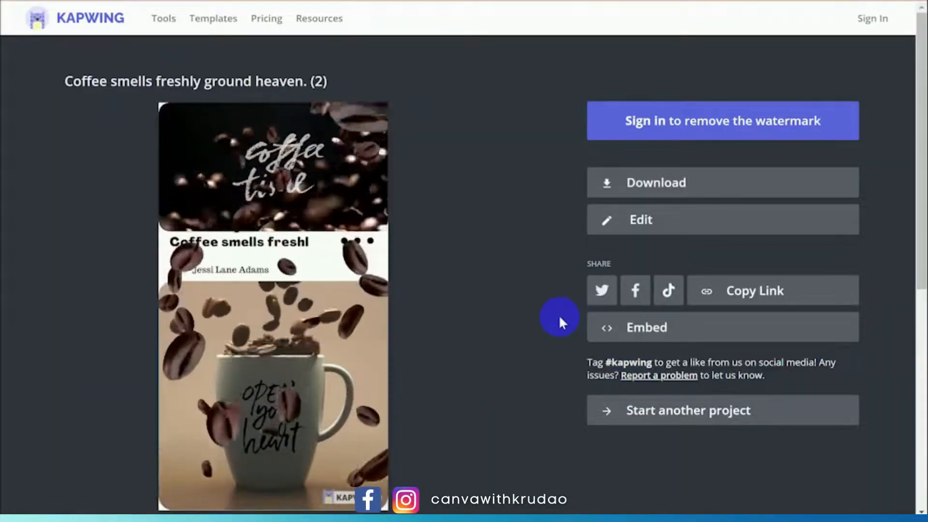
Sign in with Facebook to remove the watermark, and view the exported coffee video.
{"action": "left_click", "coordinate": [700, 124]}
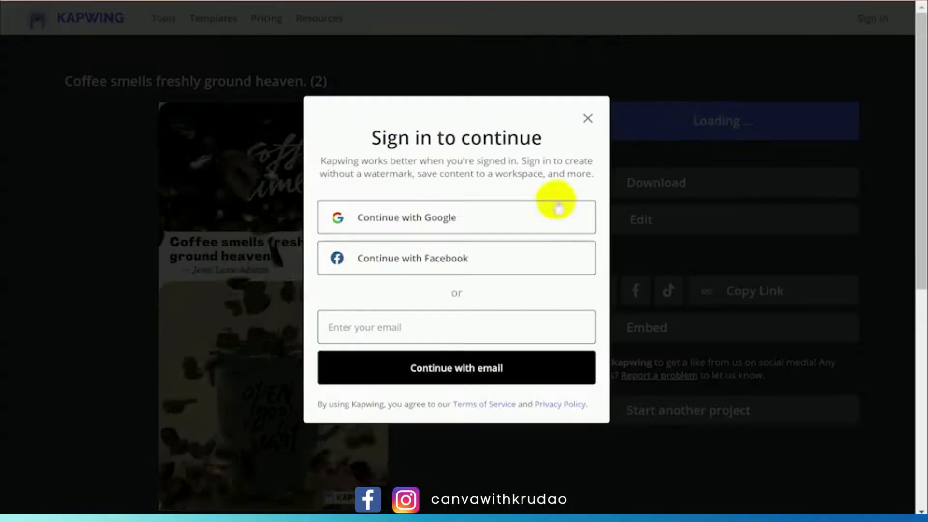
{"action": "left_click", "coordinate": [459, 260]}
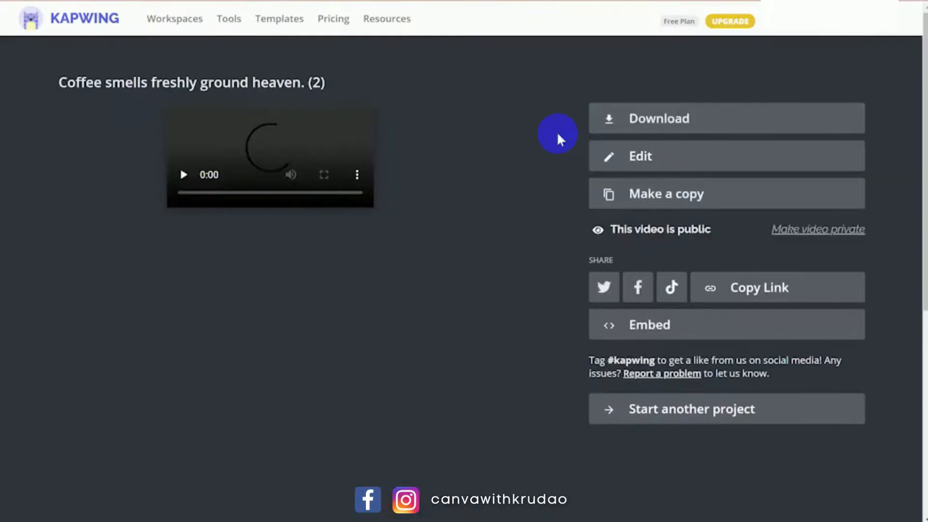
{"action": "scroll", "coordinate": [539, 140], "scroll_direction": "down", "scroll_amount": 2}
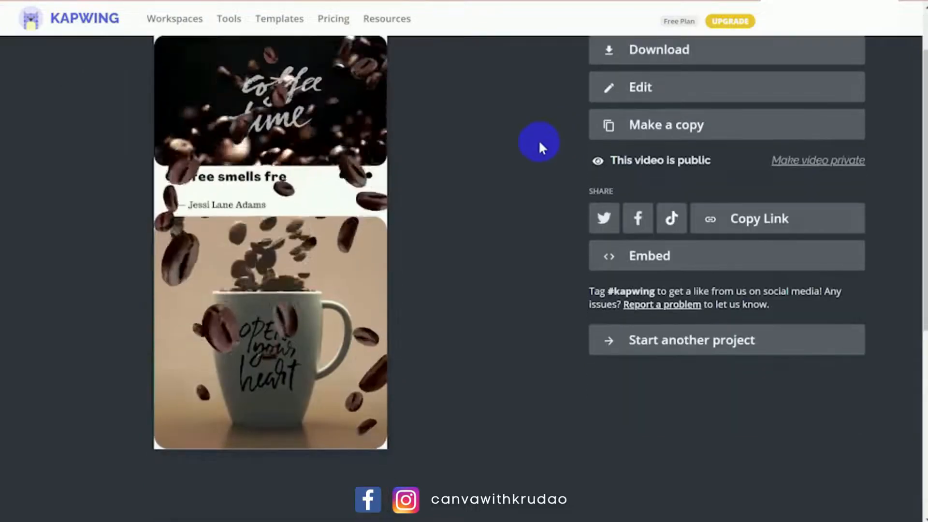
{"action": "scroll", "coordinate": [922, 104], "scroll_direction": "up", "scroll_amount": 1}
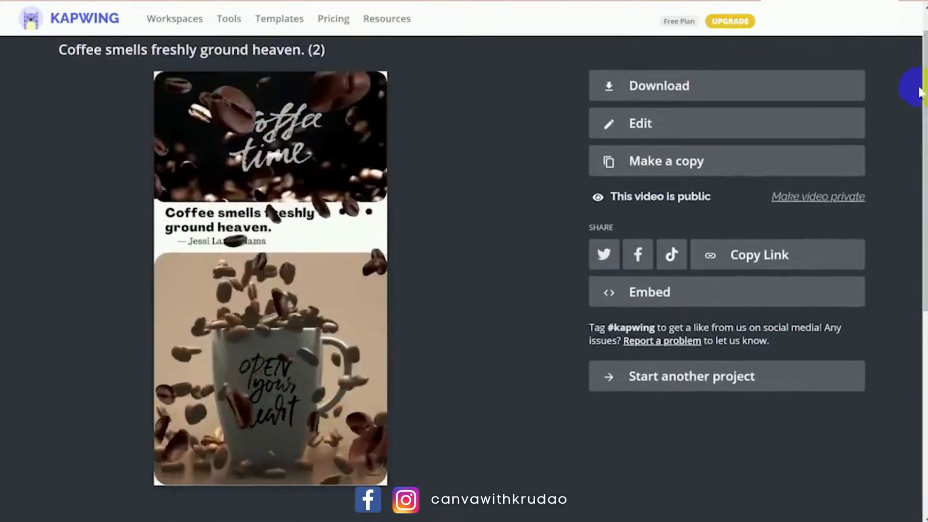